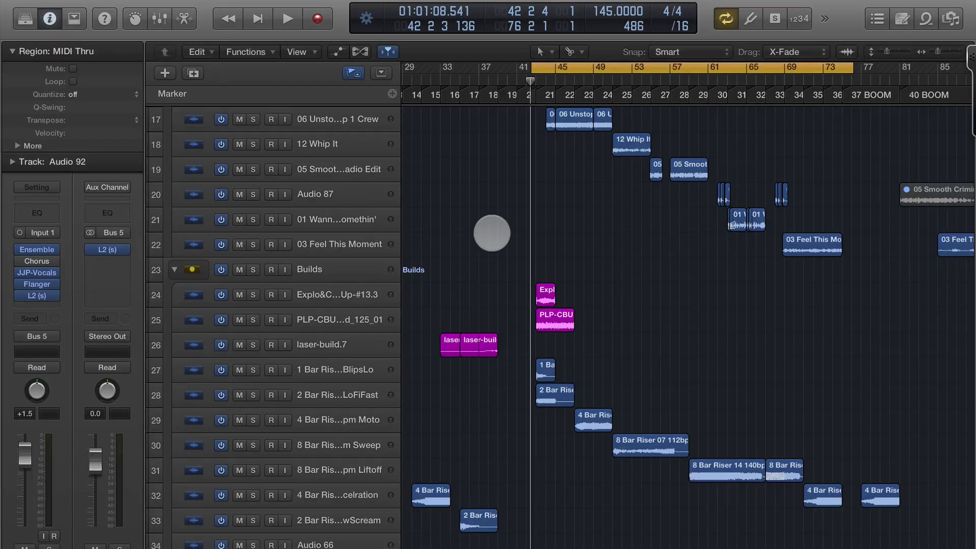
Step: Scroll up to the Voice Over folder and turn off Cycle playback
scroll(492, 233, "up", 10)
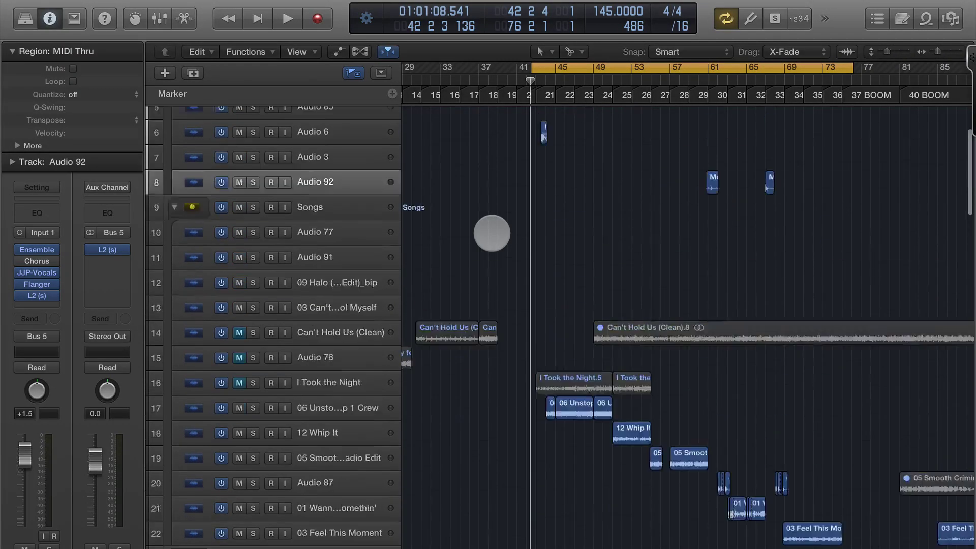
scroll(492, 232, "up", 5)
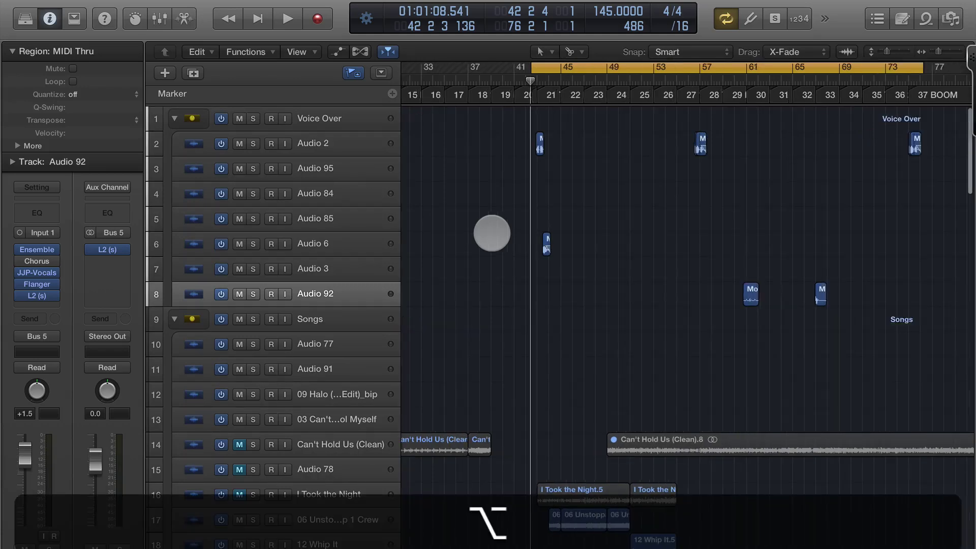
scroll(491, 233, "up", 3, "alt")
key("c")
Step: Bring the arrangement's opening bars into view
scroll(491, 233, "left", 10)
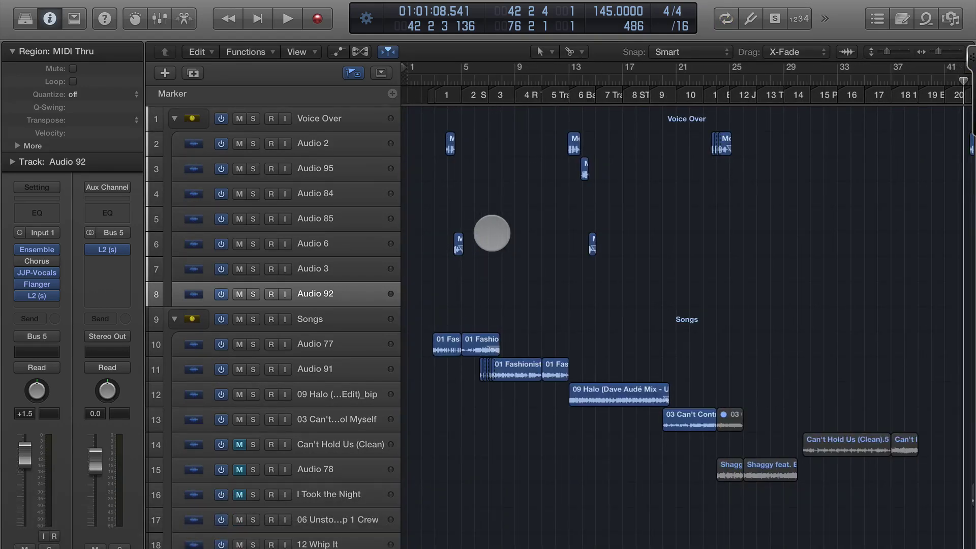
scroll(492, 232, "up", 3, "alt")
scroll(491, 233, "left", 3)
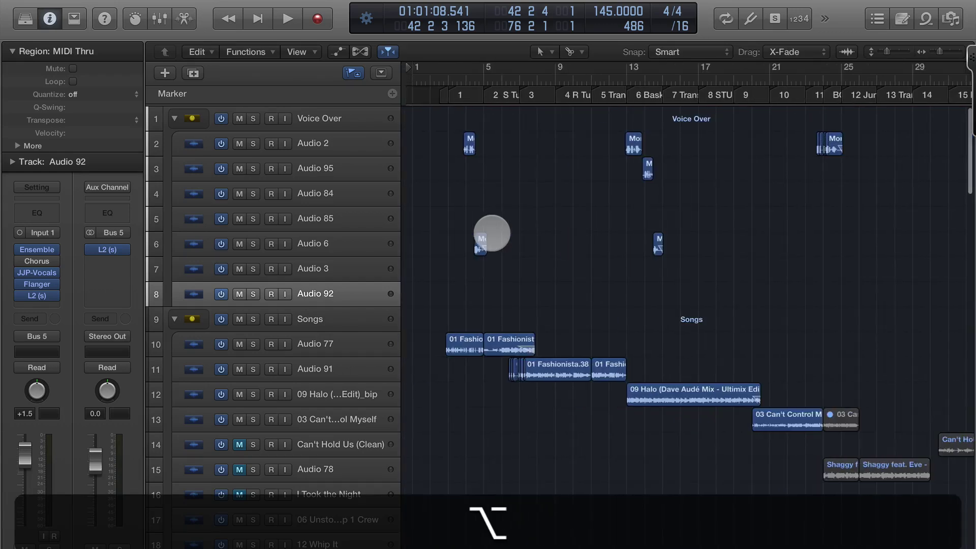
scroll(491, 233, "right", 1)
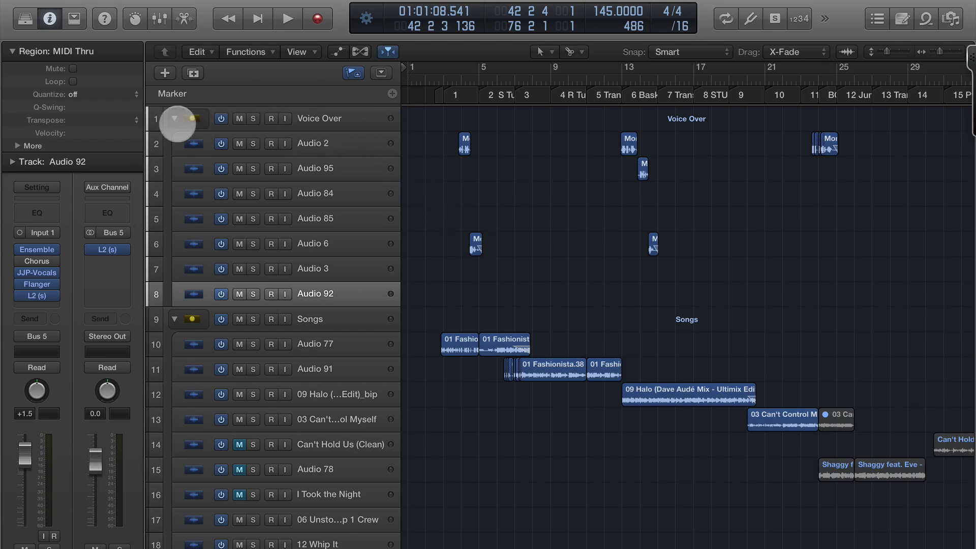
Step: Collapse and re-expand the Voice Over folder, then select Audio 2 and zoom in on its regions
left_click(174, 119)
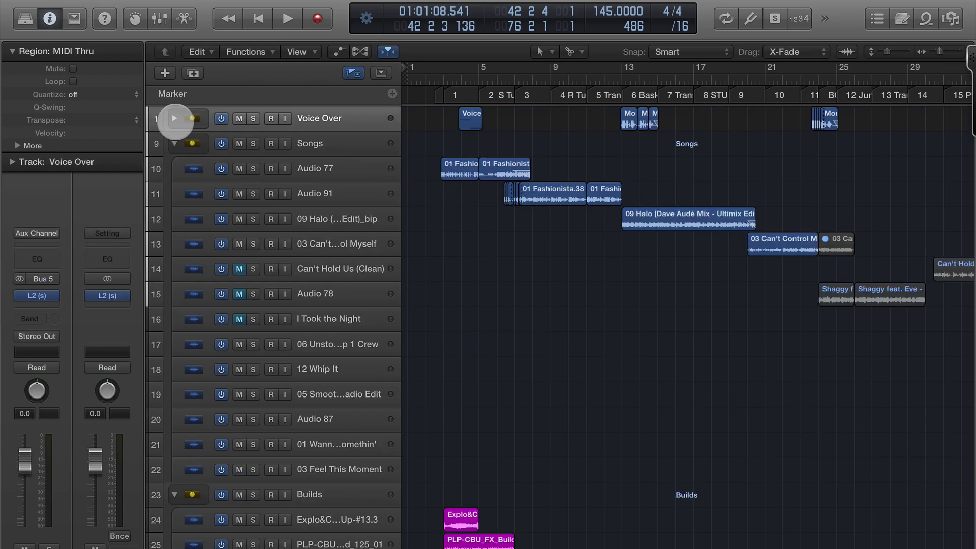
left_click(174, 119)
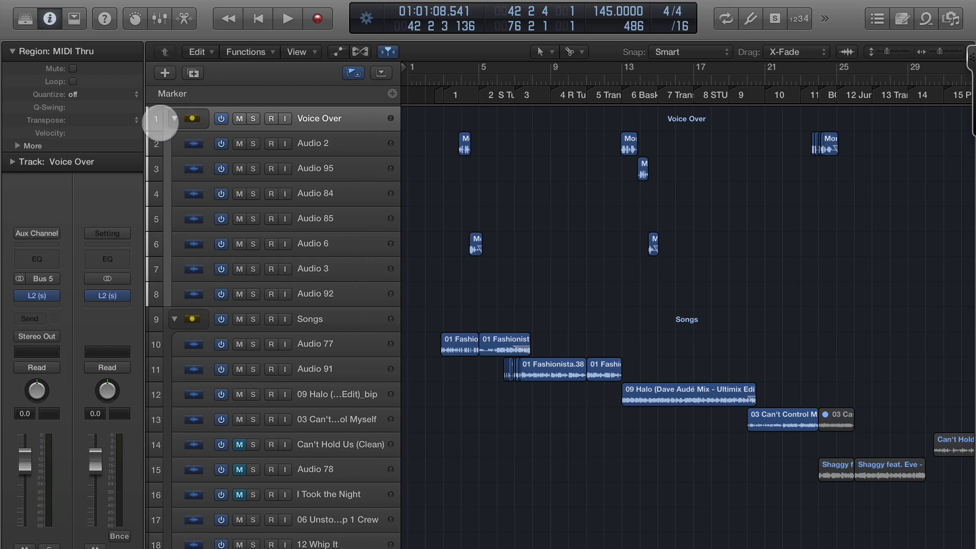
left_click(336, 145)
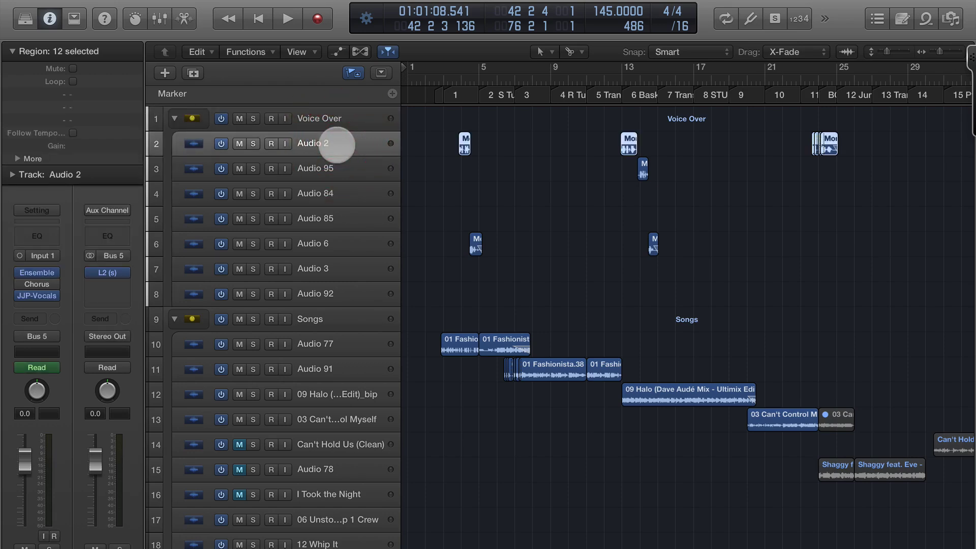
scroll(528, 164, "up", 2, "alt")
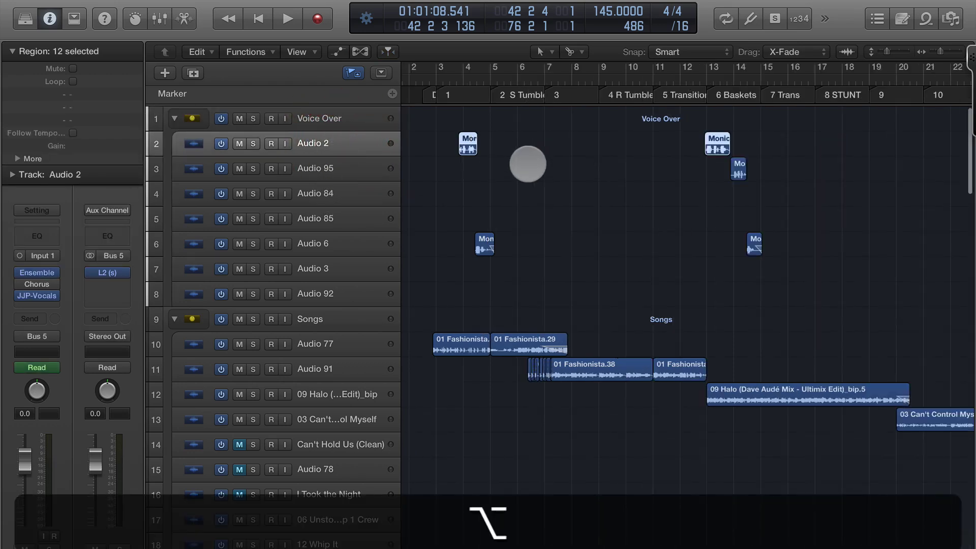
scroll(528, 163, "up", 2, "alt")
scroll(528, 164, "up", 1, "alt")
scroll(527, 164, "up", 2, "alt")
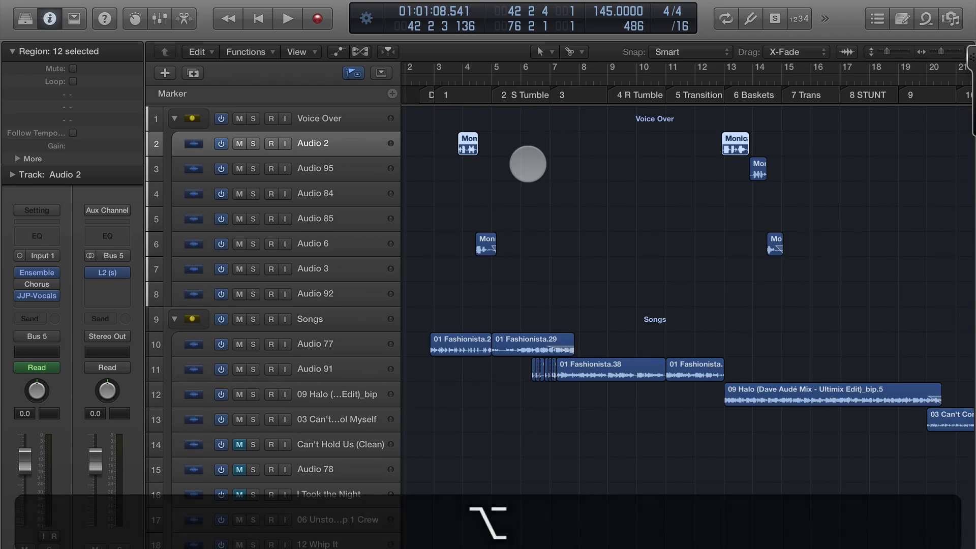
scroll(527, 164, "left", 2)
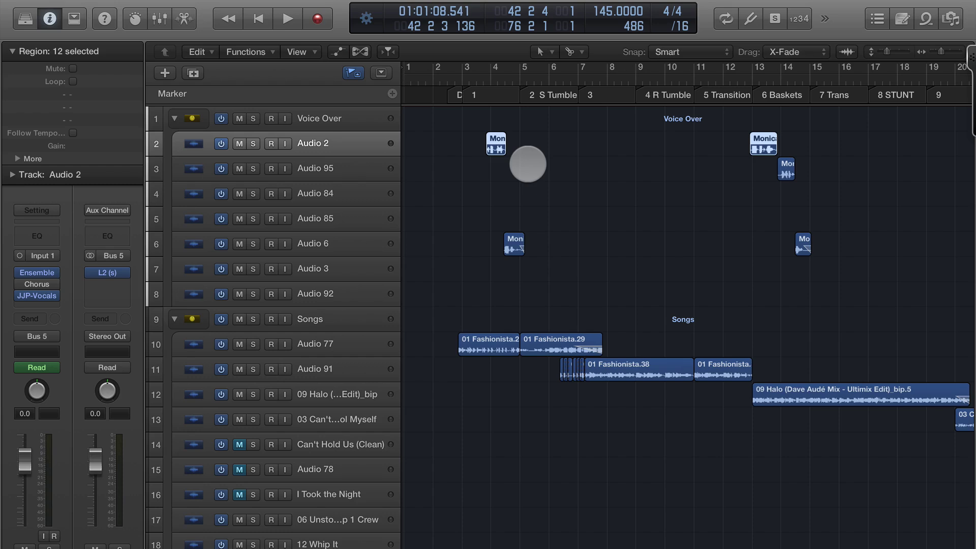
Step: Zoom in on the opening voiceover clips
scroll(528, 164, "up", 2, "alt")
scroll(527, 164, "up", 2, "alt")
scroll(529, 163, "up", 2, "alt")
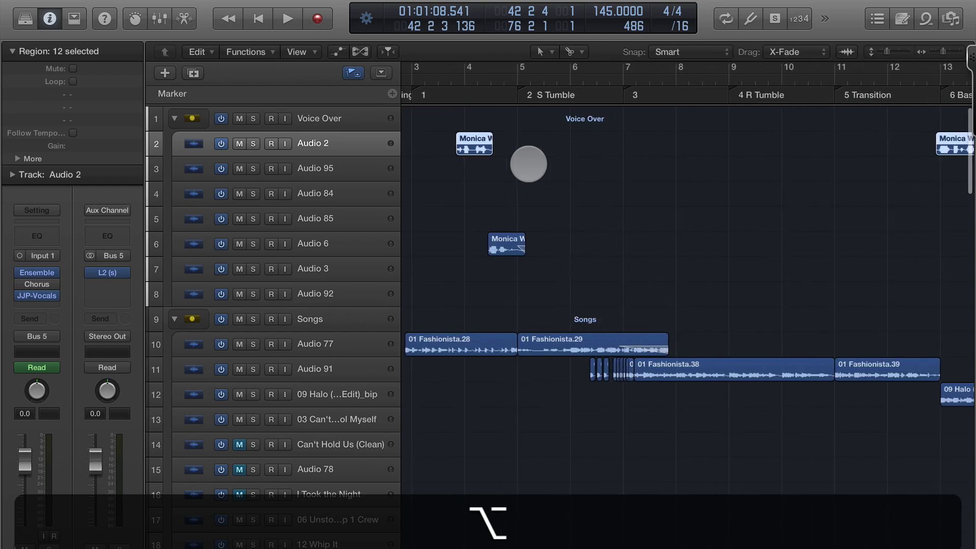
scroll(529, 163, "left", 3)
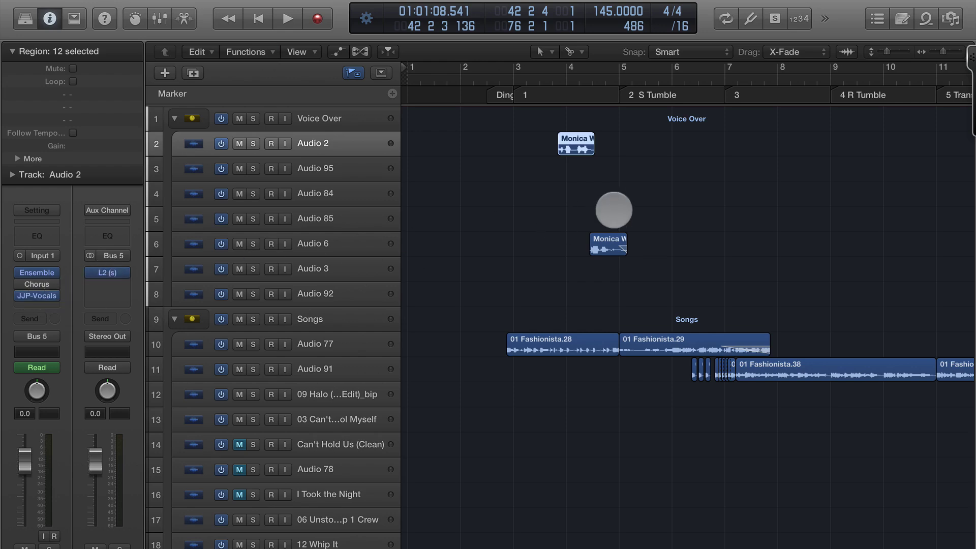
key("alt")
scroll(550, 192, "up", 2)
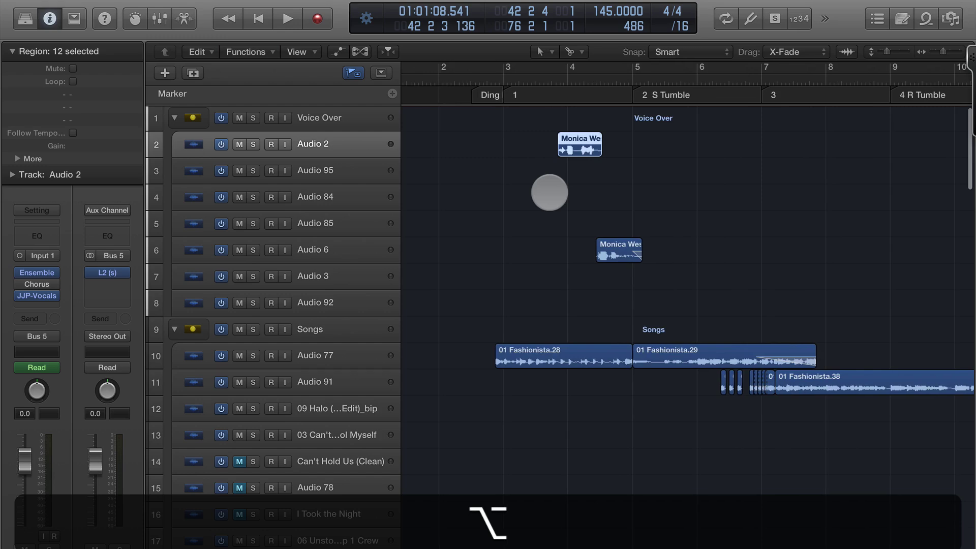
scroll(549, 192, "up", 2)
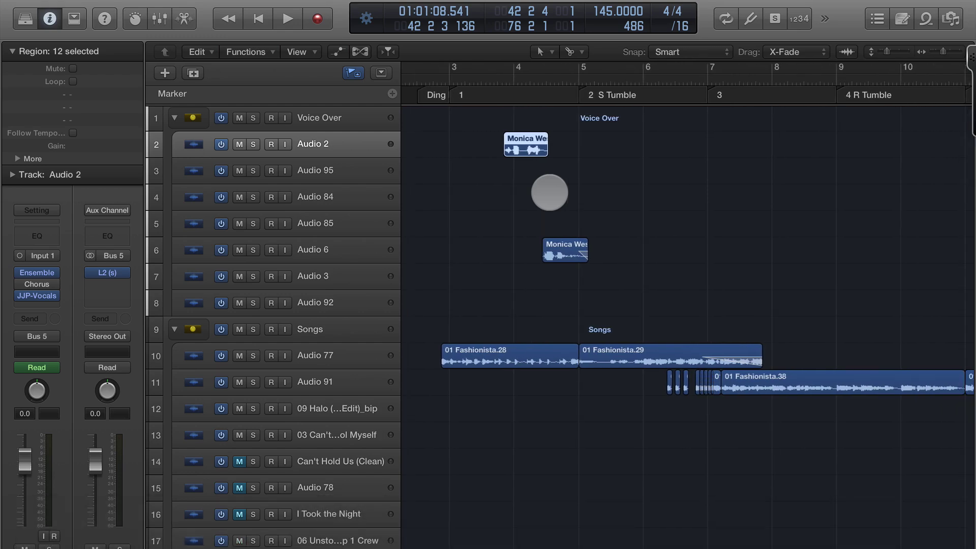
Step: Zoom back out and move the playhead to marker 1 at bar 3
key("alt")
scroll(549, 192, "down", 2)
scroll(549, 192, "down", 2)
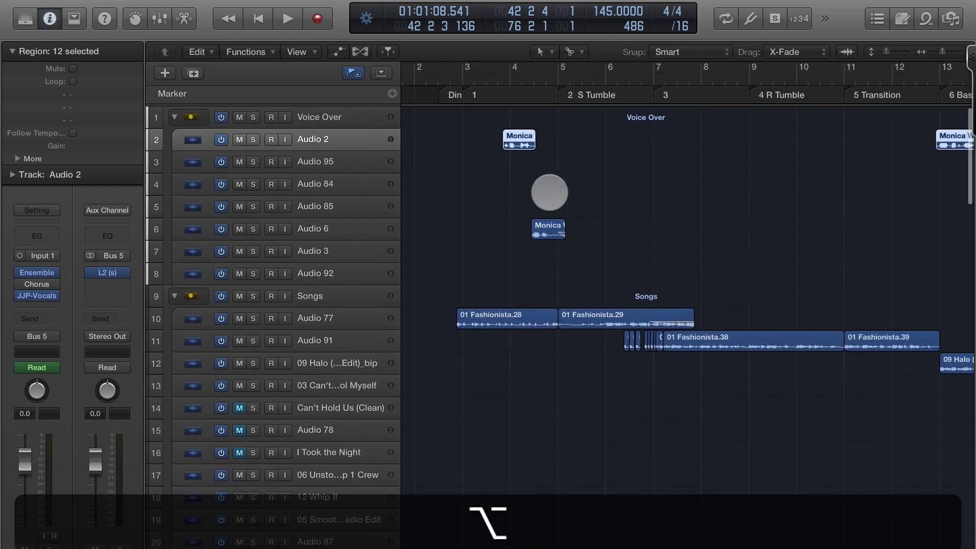
scroll(549, 192, "down", 1)
scroll(549, 192, "up", 1)
scroll(549, 192, "down", 1)
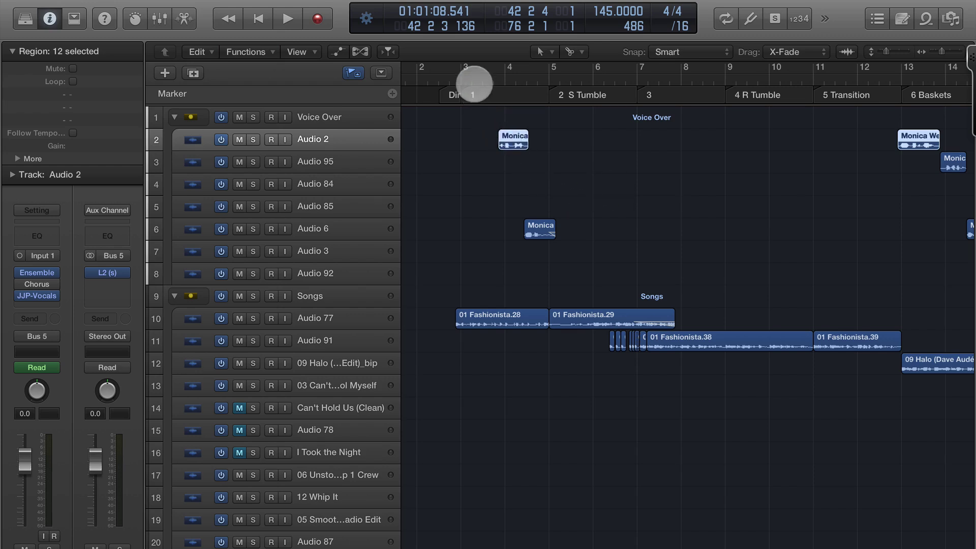
key("shift+super+p")
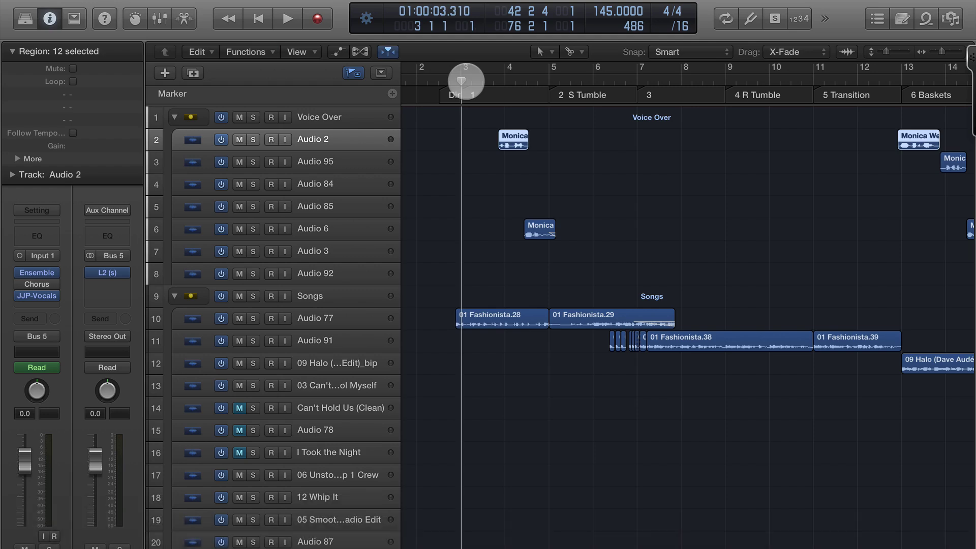
Step: Play the mix from bar 3, zooming out the arrangement as it plays, then stop
key("space")
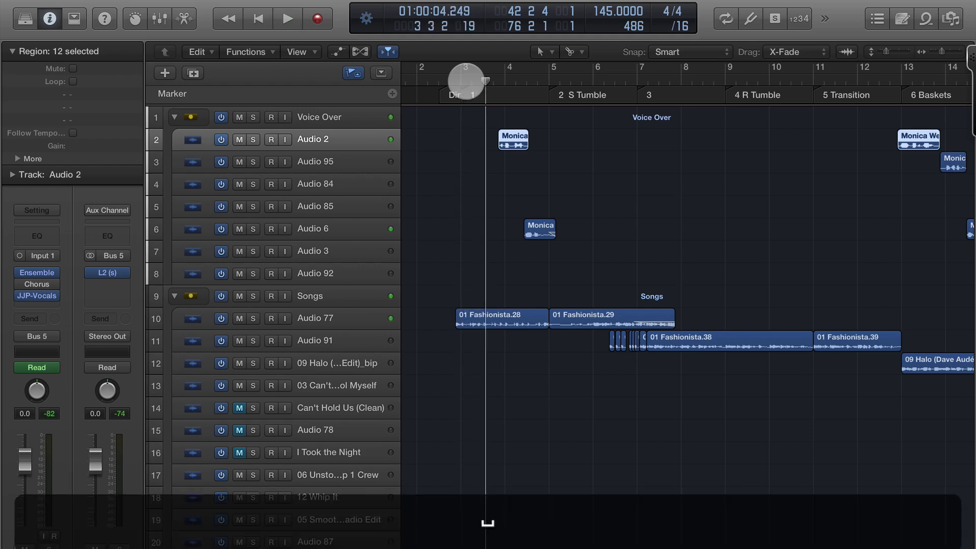
key("shift+super+p")
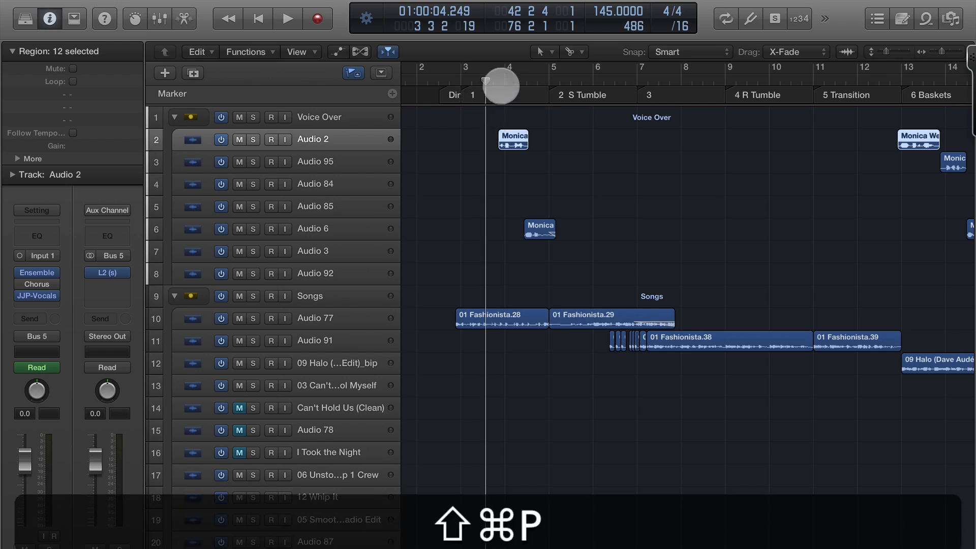
double_click(466, 76)
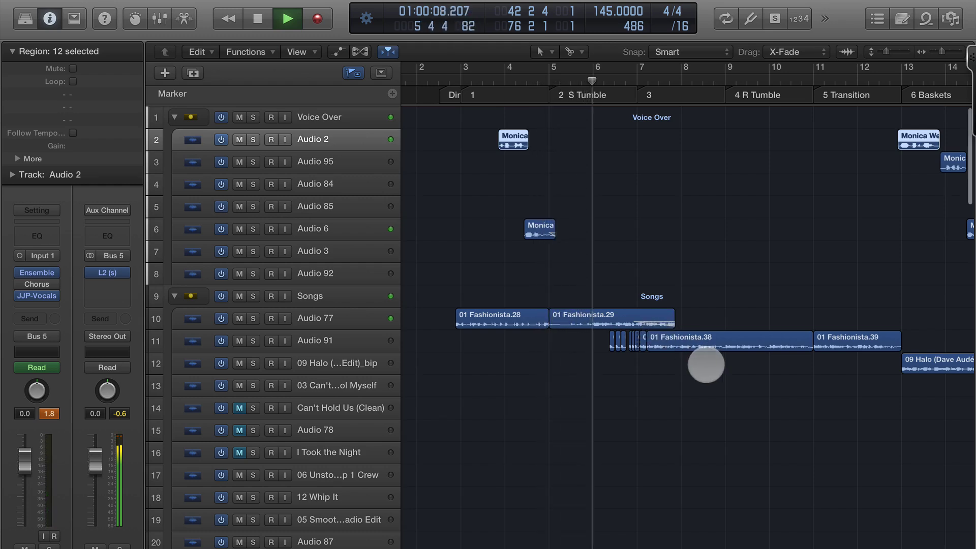
key("alt")
scroll(706, 365, "right", 10)
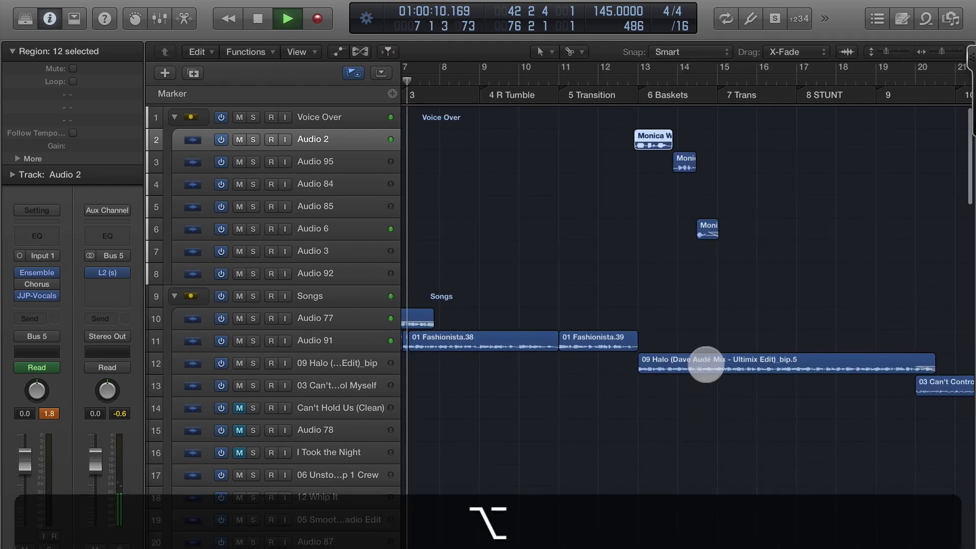
scroll(706, 365, "left", 2)
scroll(706, 364, "left", 2)
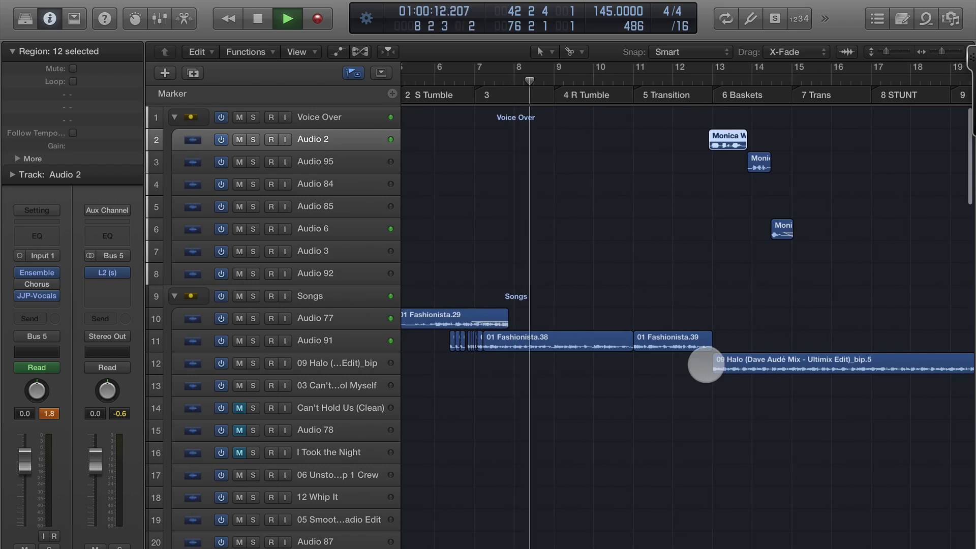
key("space")
Step: Lower the listening volume and restart playback from bar 11
key("XF86AudioLowerVolume")
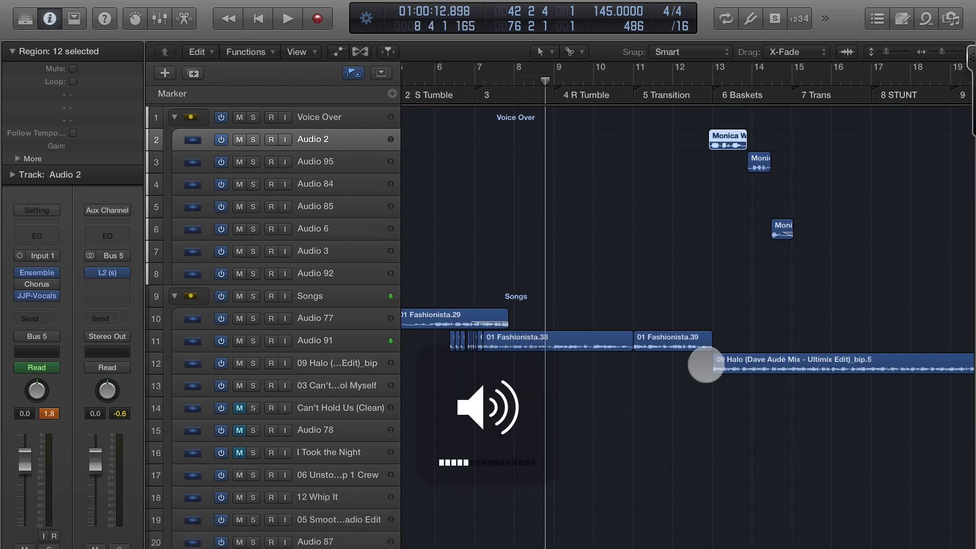
left_click(669, 79)
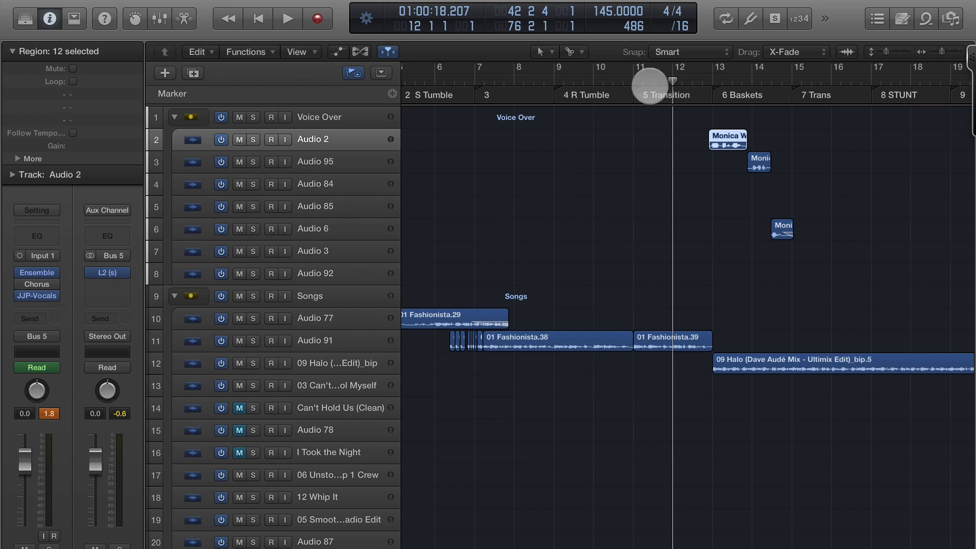
left_click(640, 83)
key("space")
Step: Follow the playing mix past the BOOM marker toward bar 24
scroll(655, 97, "down", 3, "alt")
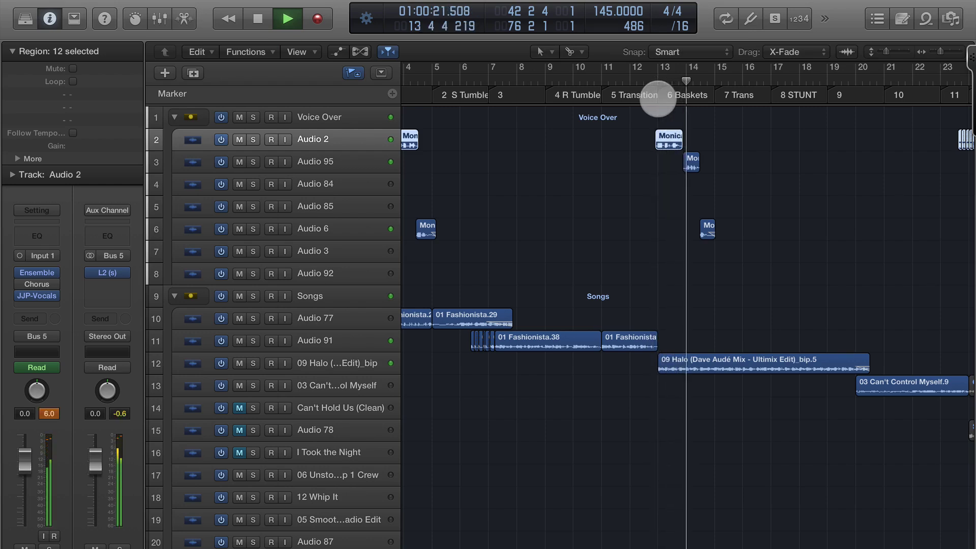
scroll(658, 98, "right", 3)
scroll(658, 98, "right", 8)
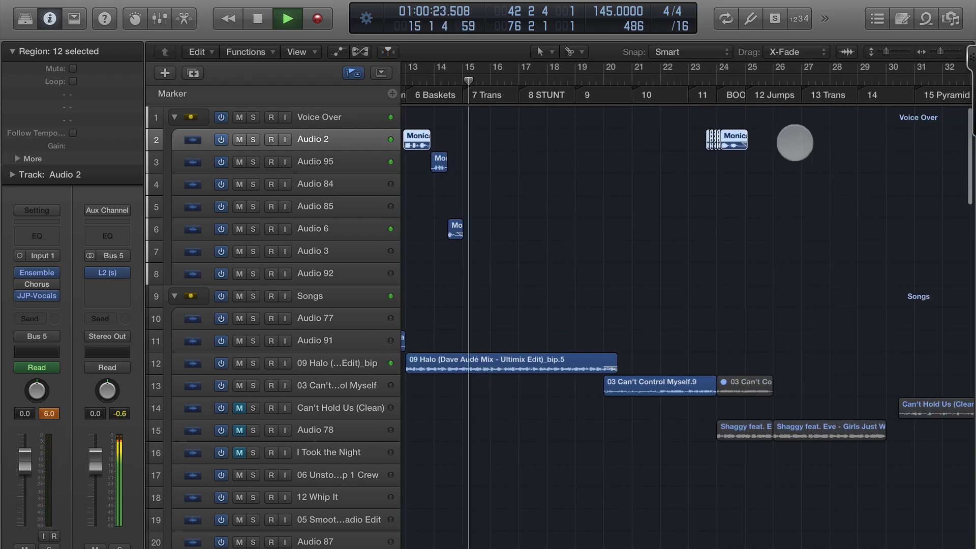
scroll(683, 338, "down", 2, "alt")
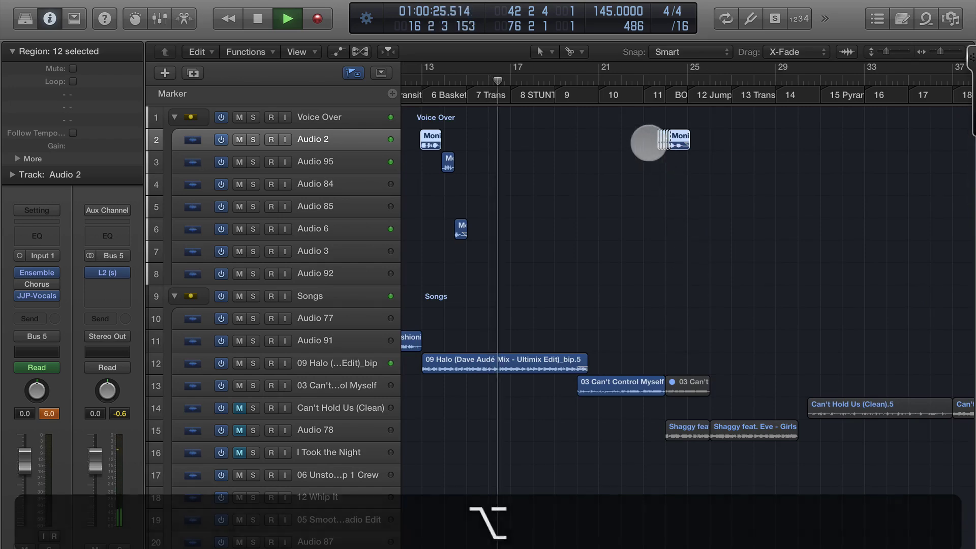
scroll(667, 296, "down", 2, "alt")
scroll(670, 305, "down", 10)
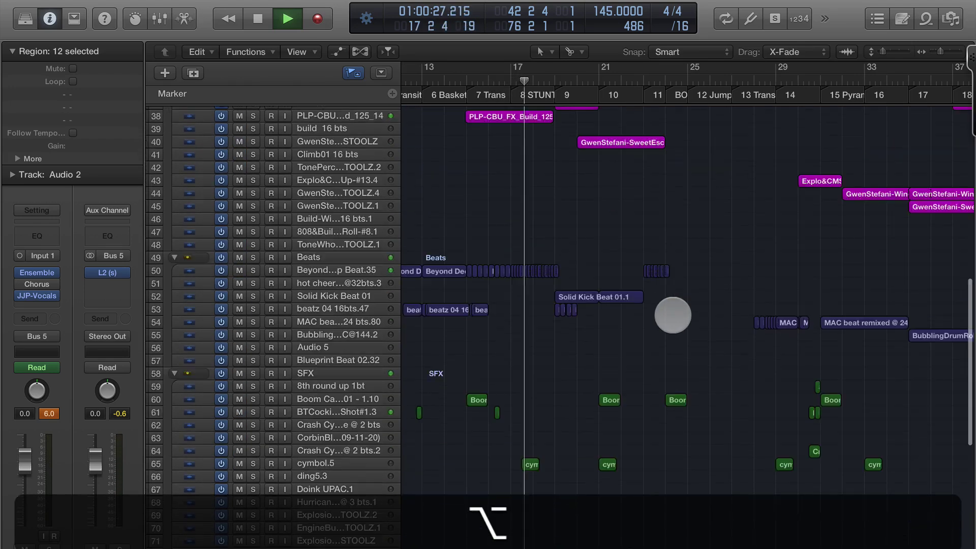
scroll(672, 315, "up", 5)
scroll(672, 315, "up", 5)
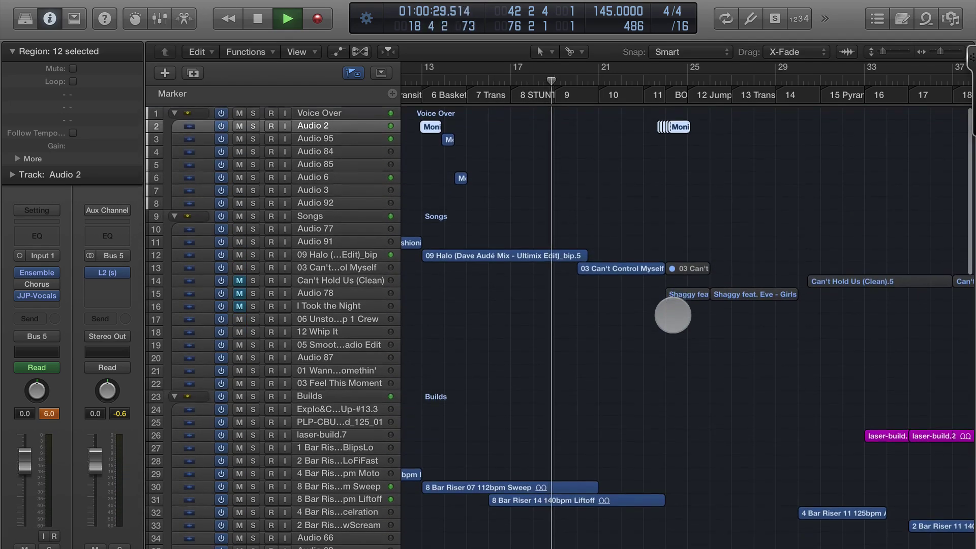
scroll(673, 315, "up", 2, "alt")
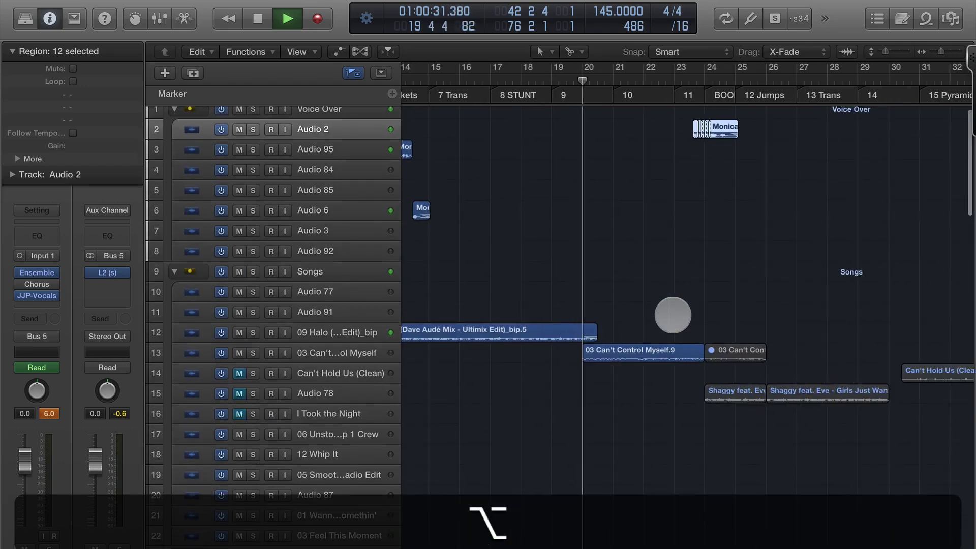
scroll(673, 315, "up", 3, "alt")
scroll(672, 315, "down", 2, "alt")
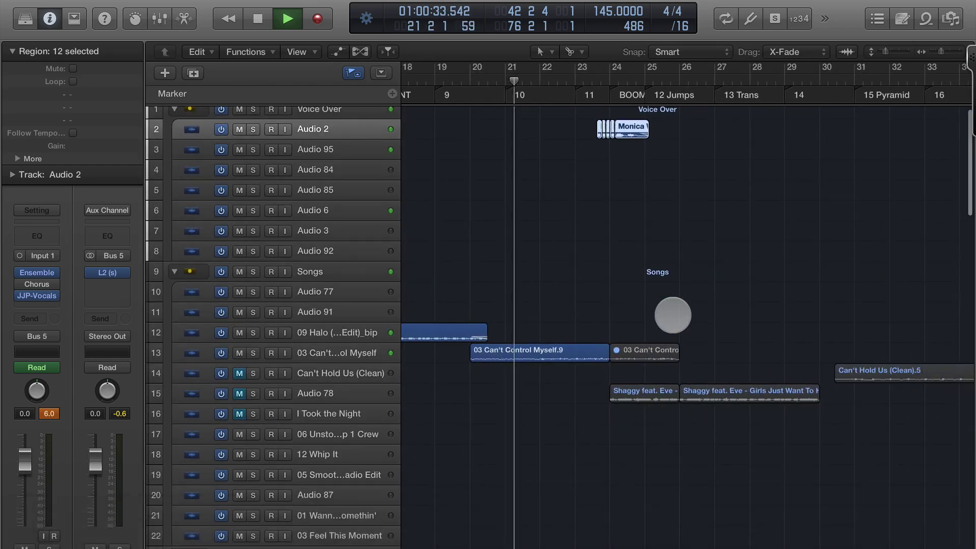
scroll(673, 315, "up", 1, "alt")
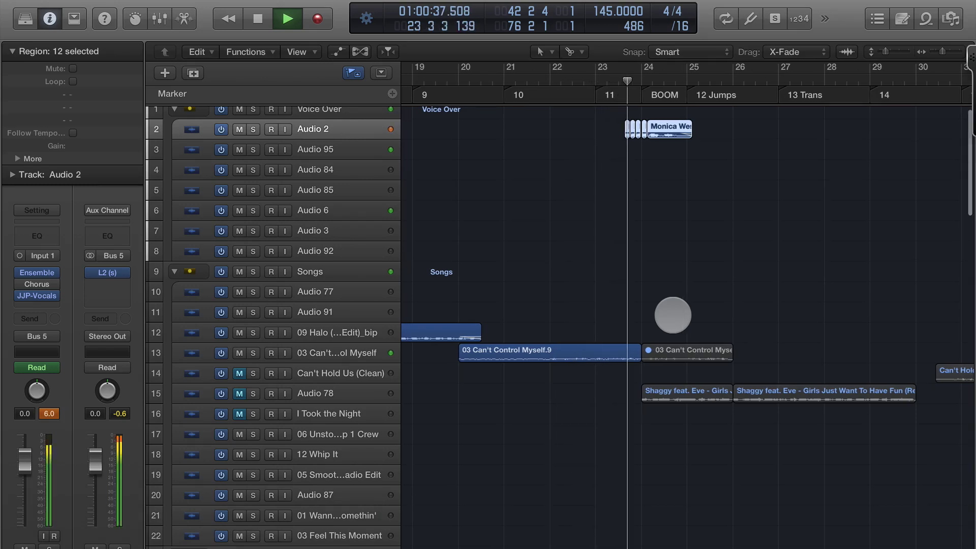
scroll(672, 315, "down", 1, "alt")
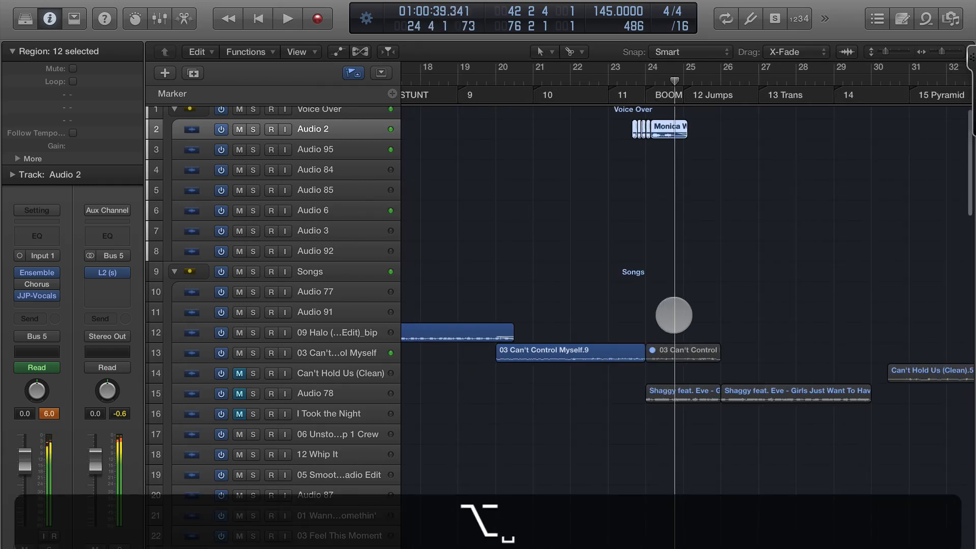
Step: Stop the mix and zoom the arrangement to bars 3–6
key("space")
scroll(673, 316, "right", 5)
scroll(675, 315, "down", 2, "alt")
scroll(674, 315, "left", 8)
scroll(674, 315, "left", 10)
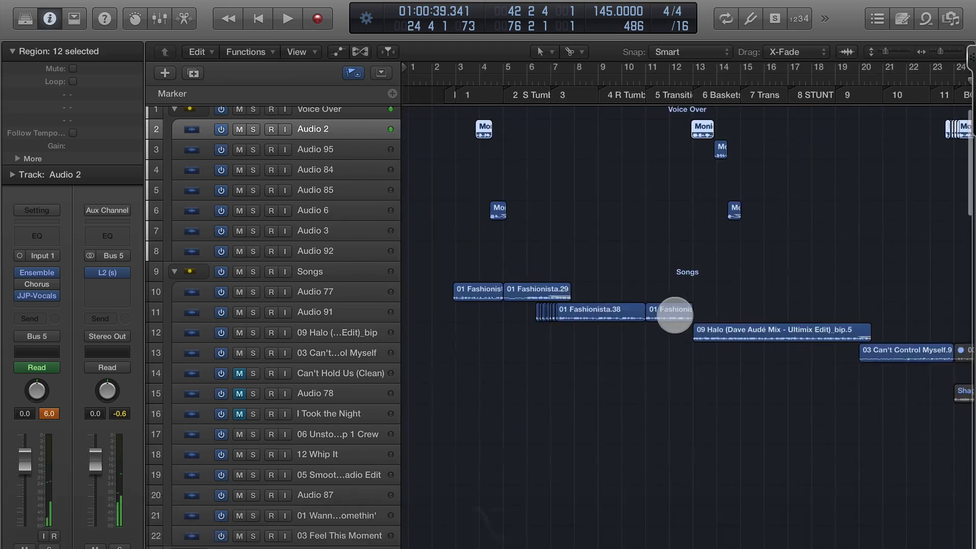
scroll(674, 315, "up", 3, "alt")
scroll(674, 315, "up", 2, "alt")
scroll(674, 315, "left", 1)
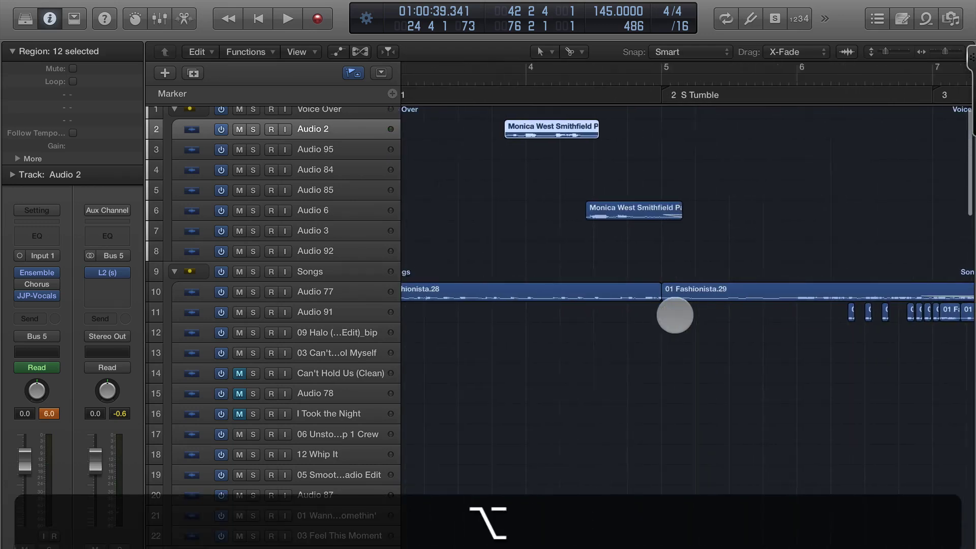
scroll(674, 315, "left", 4)
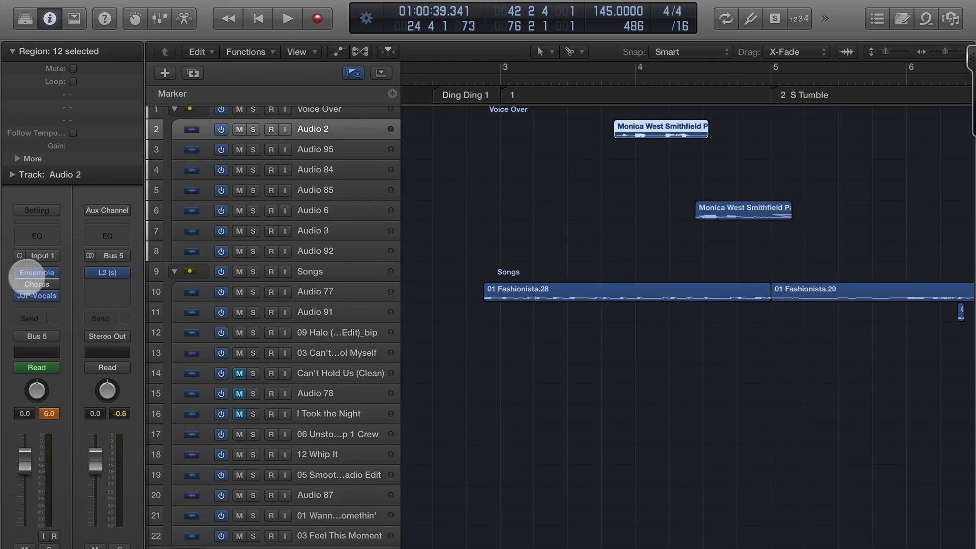
left_click_drag(20, 272, 23, 303)
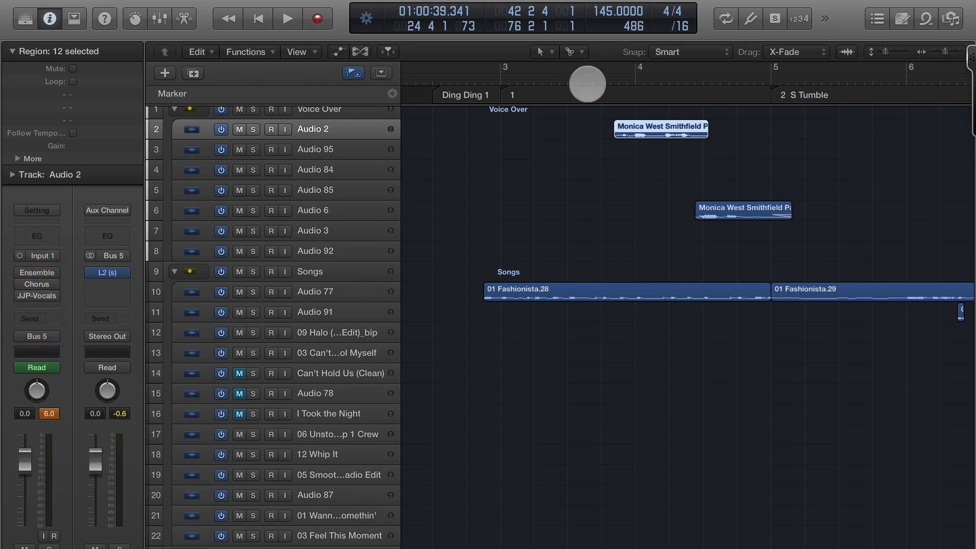
Step: Solo Audio 2 and play its opening voiceover clip from just before bar 4
left_click(587, 84)
key("space")
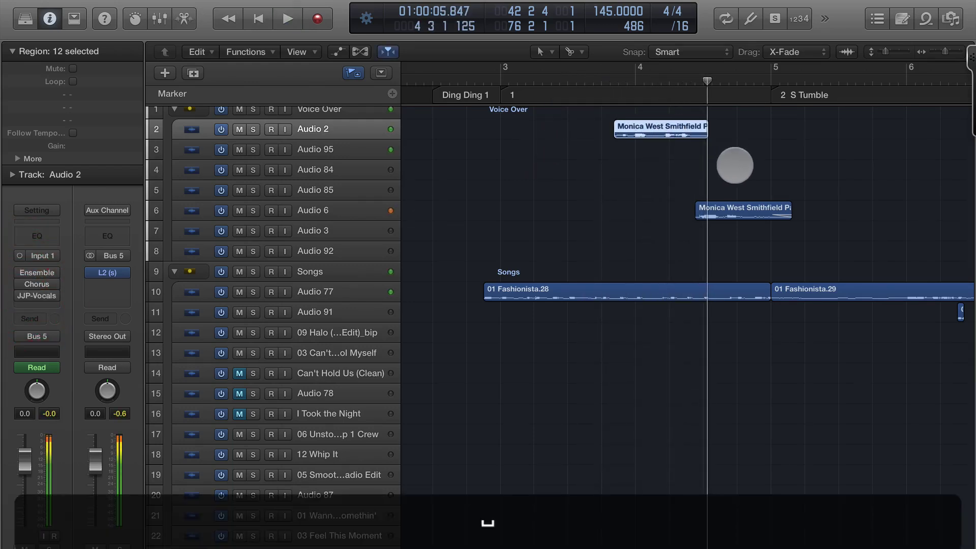
left_click(252, 129)
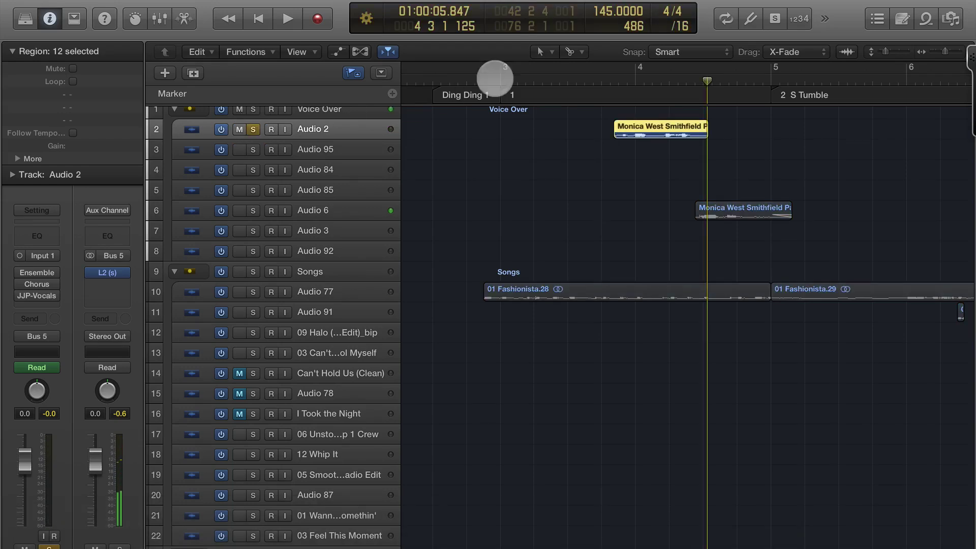
left_click(602, 81)
key("space")
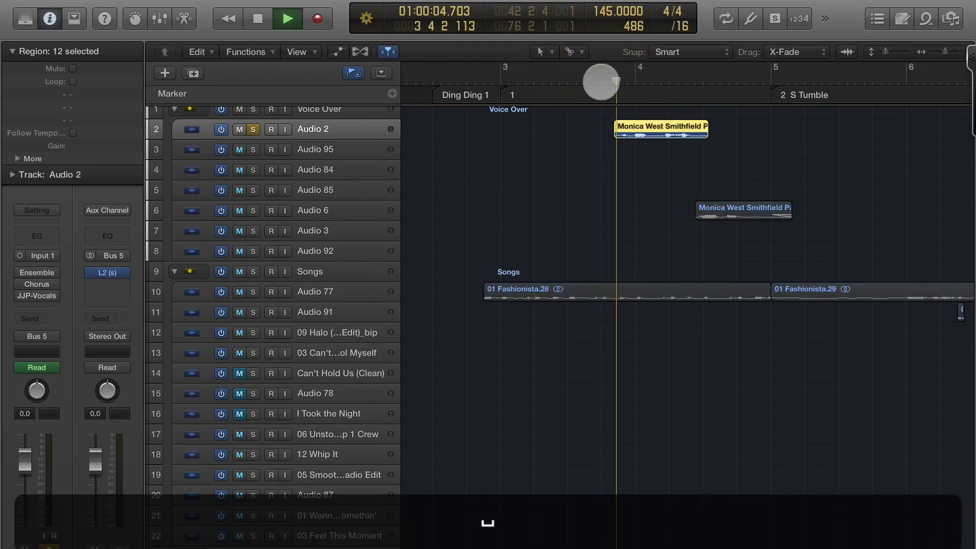
Step: Replay the soloed voiceover clip from just before it, then stop
key("space")
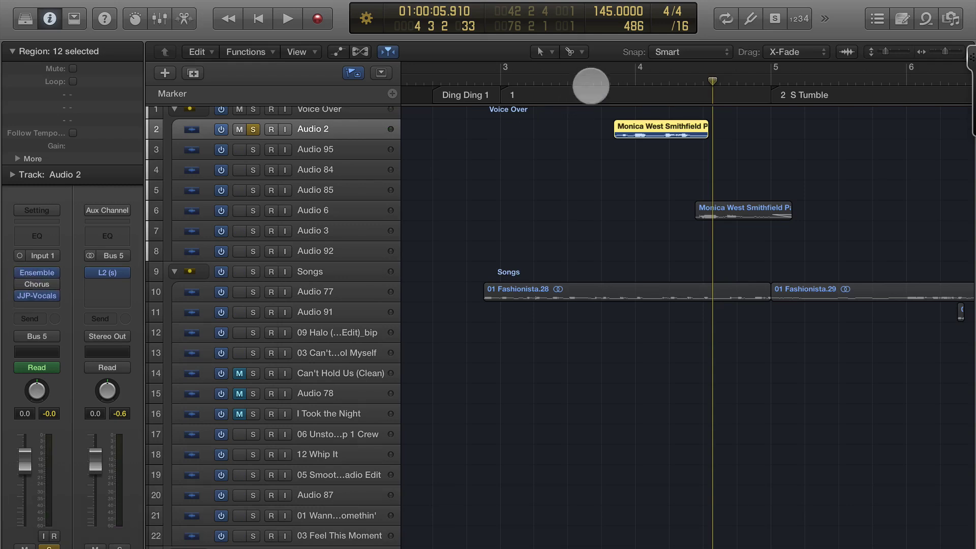
left_click(604, 78)
key("space")
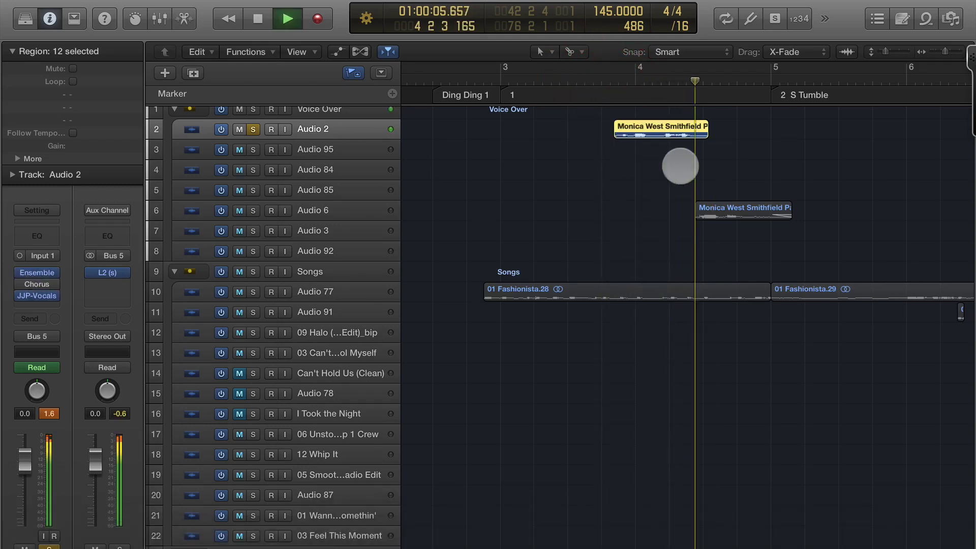
key("space")
scroll(673, 194, "down", 3)
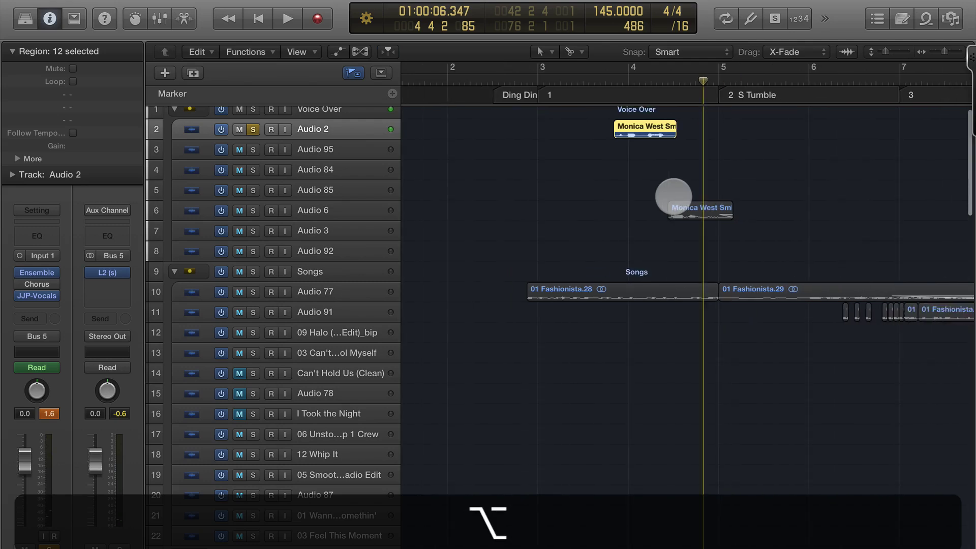
scroll(673, 196, "down", 3)
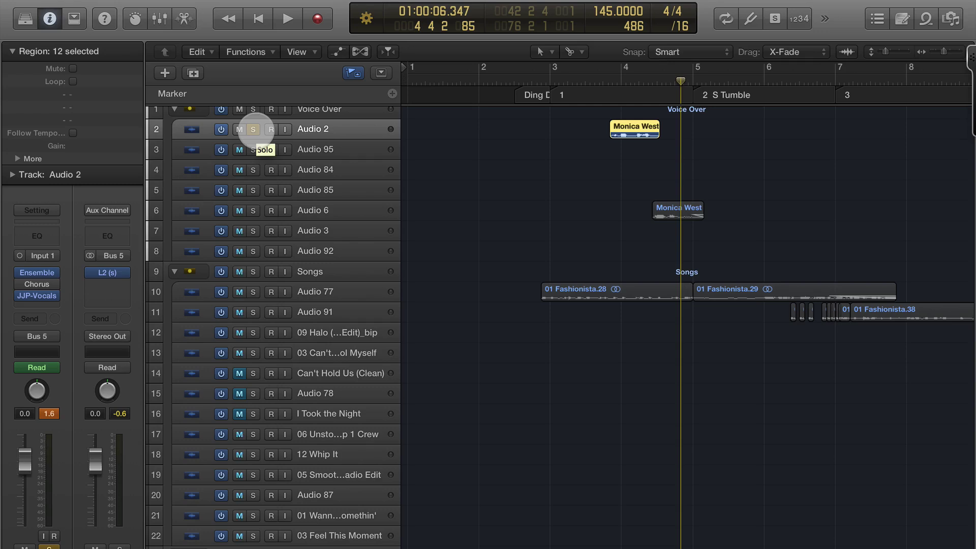
Step: Unsolo Audio 2 and select the Audio 6 track to view its plugins
left_click(253, 129)
scroll(777, 163, "down", 3)
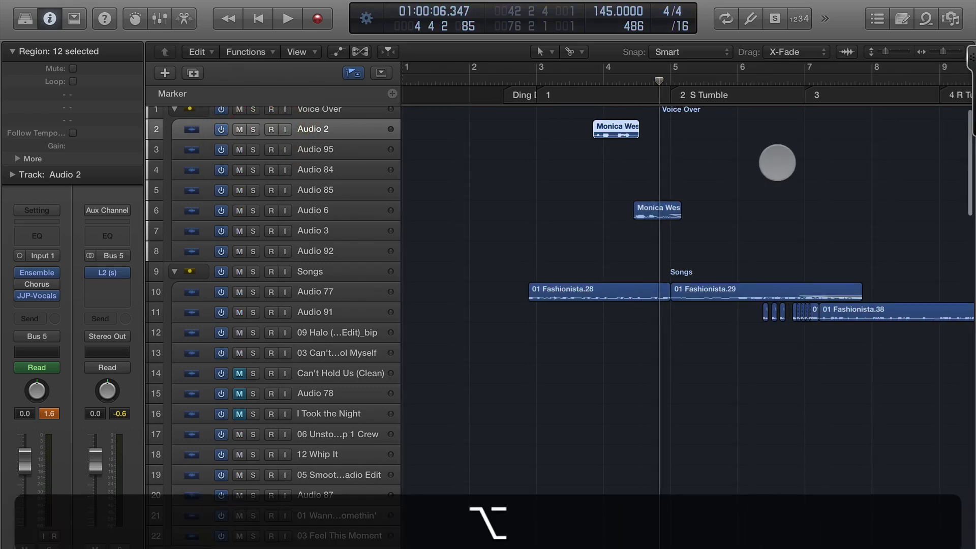
scroll(777, 162, "down", 2)
scroll(777, 163, "right", 5)
scroll(777, 163, "down", 2)
scroll(778, 163, "right", 5)
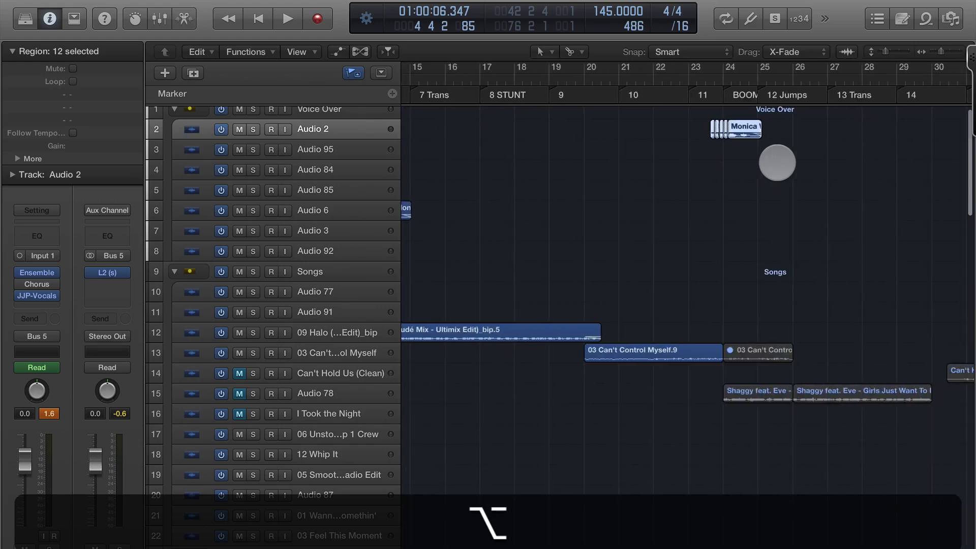
scroll(777, 162, "left", 4)
left_click(359, 210)
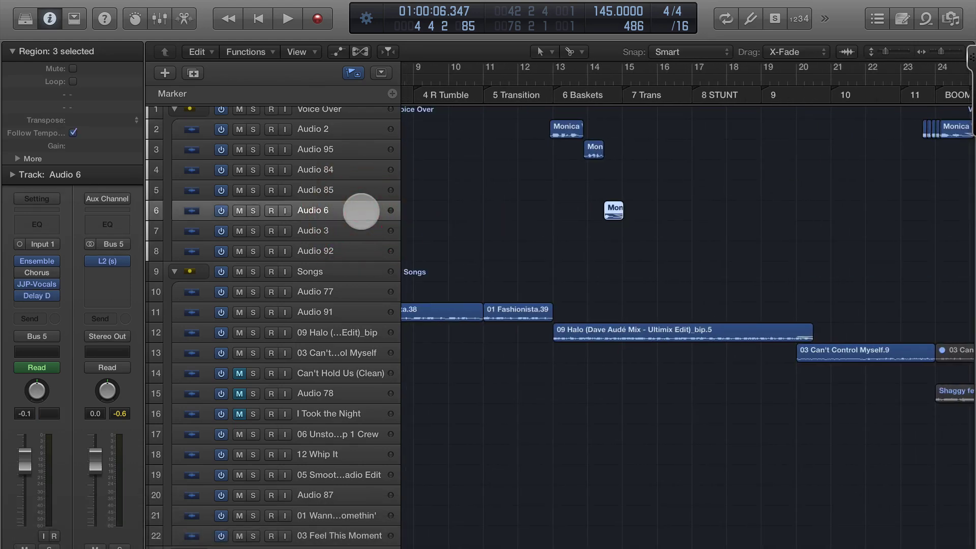
Step: Scroll to the later voiceover clips and select Audio 92 to show its plugin chain
scroll(757, 215, "right", 5)
scroll(757, 215, "right", 5)
scroll(756, 215, "right", 5)
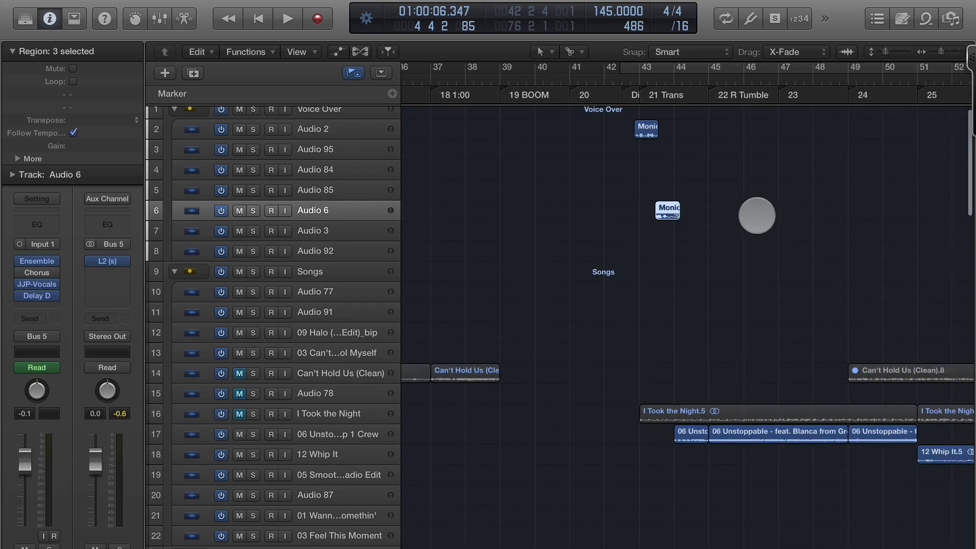
scroll(757, 215, "right", 5)
scroll(757, 215, "right", 5)
scroll(757, 214, "right", 5)
scroll(757, 215, "right", 1)
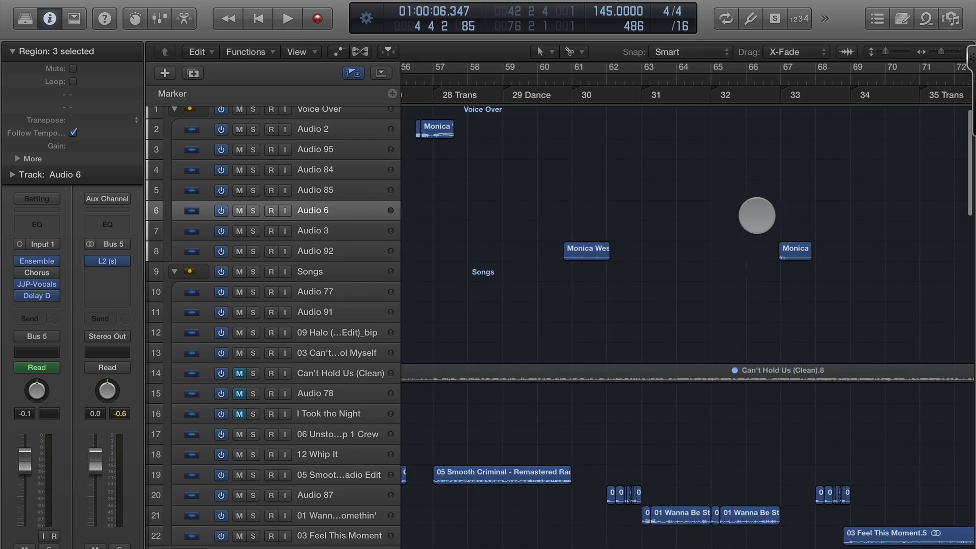
scroll(756, 215, "right", 3)
scroll(757, 215, "up", 2)
scroll(757, 215, "up", 2)
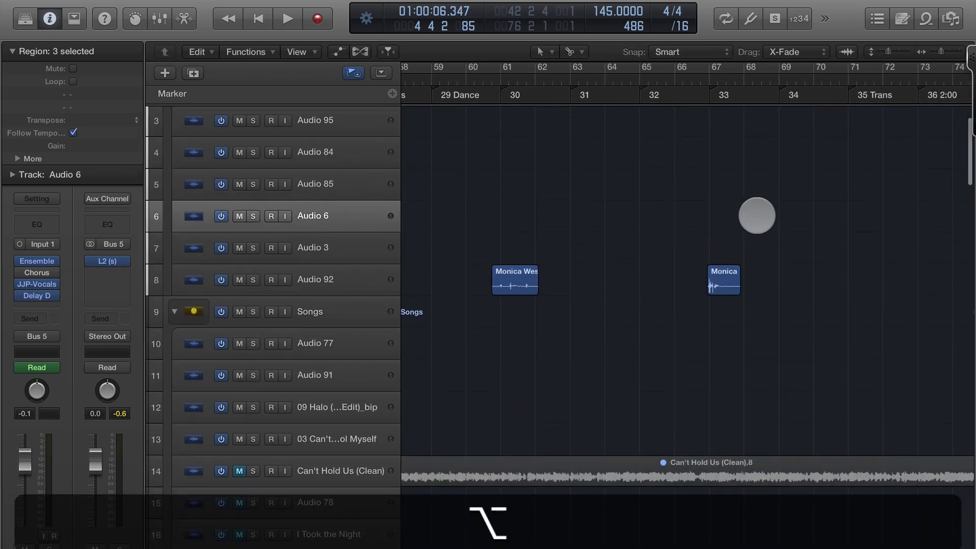
scroll(757, 215, "up", 2)
scroll(757, 215, "up", 1)
scroll(757, 215, "up", 1)
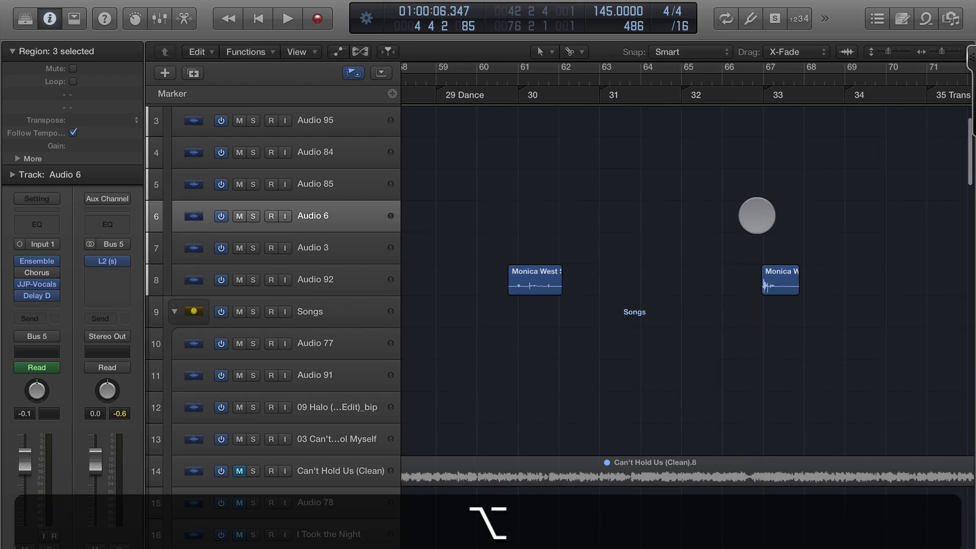
left_click(359, 284)
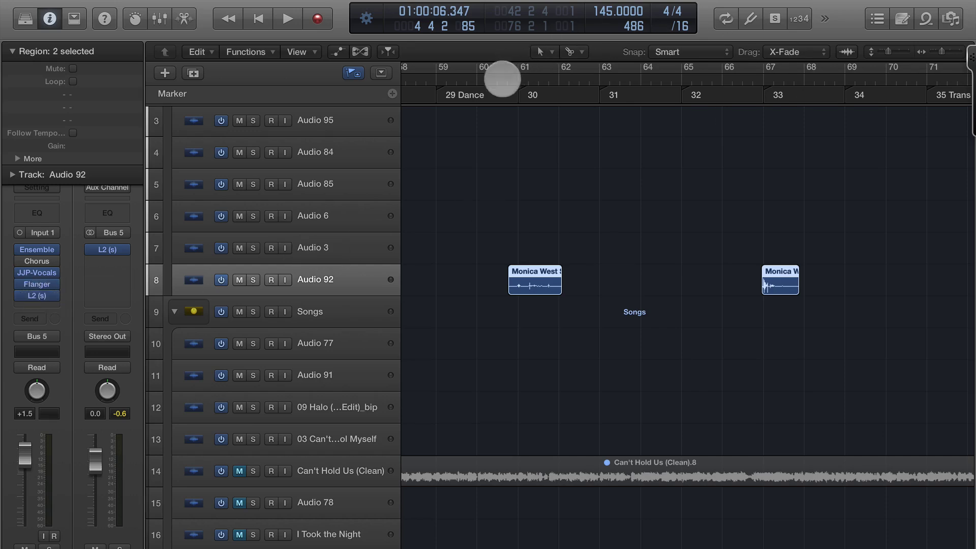
Step: Play the arrangement from bar 60, scrolling through the tracks as it runs
left_click(497, 80)
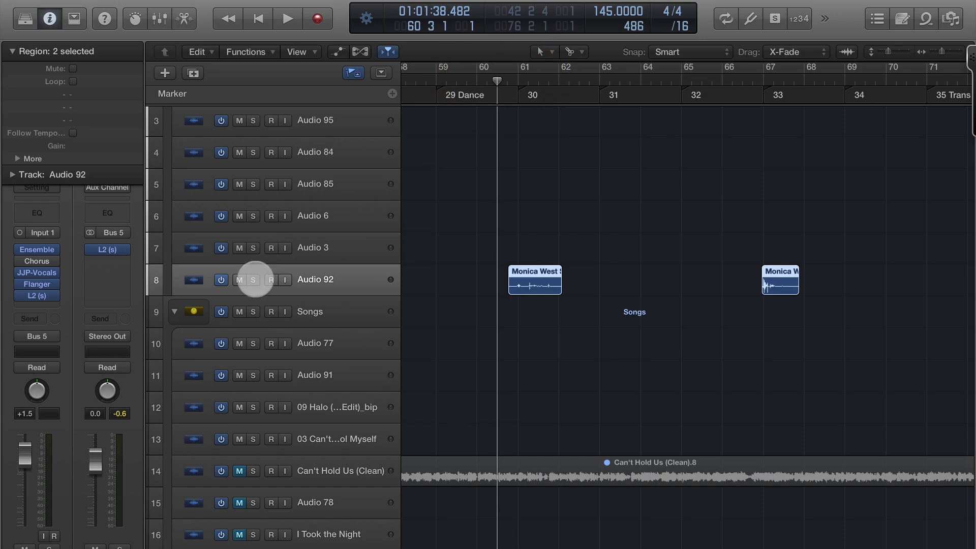
key("space")
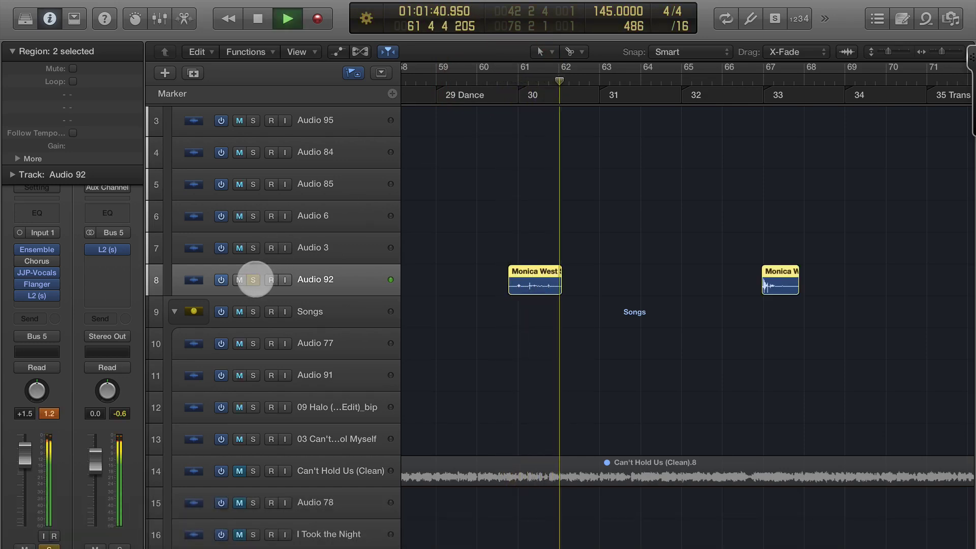
key("space")
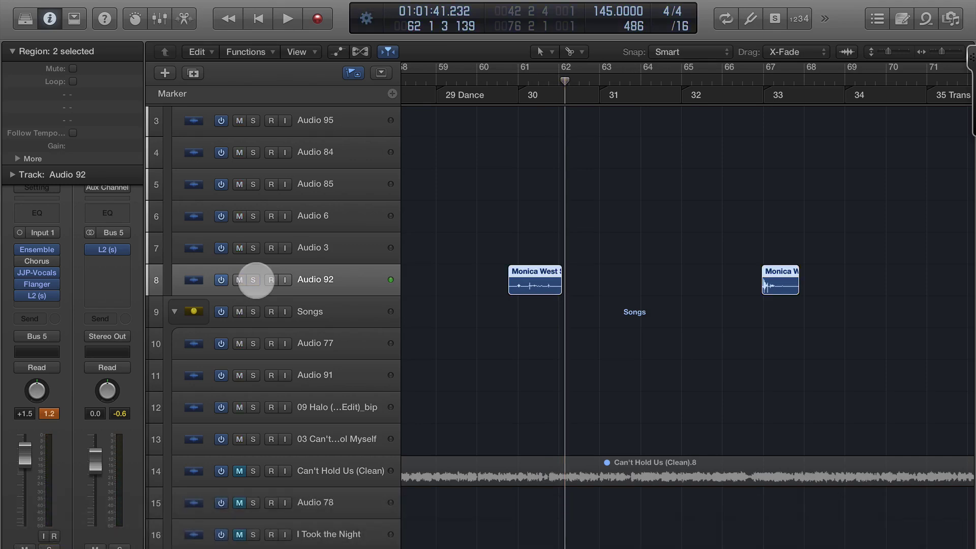
key("space")
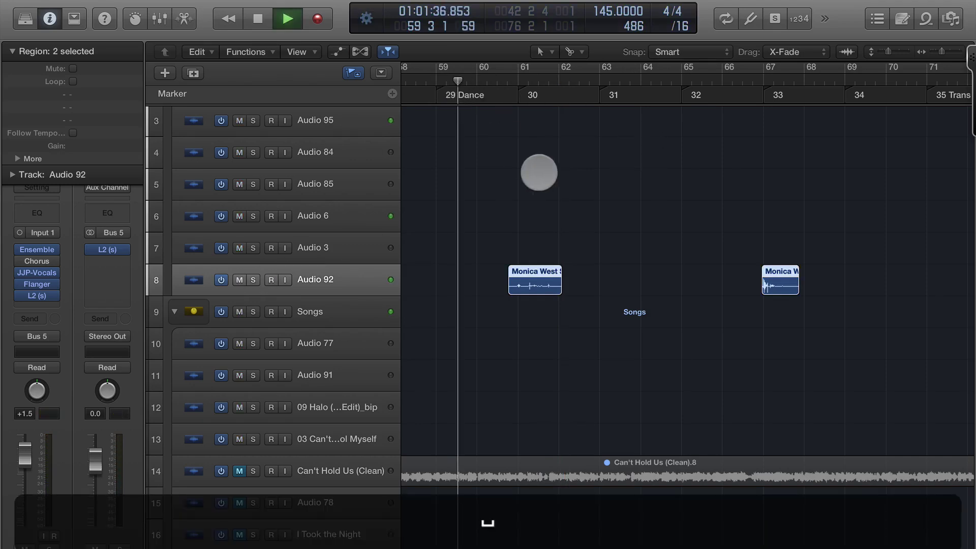
scroll(547, 178, "up", 2)
scroll(546, 178, "up", 2)
scroll(547, 178, "up", 2)
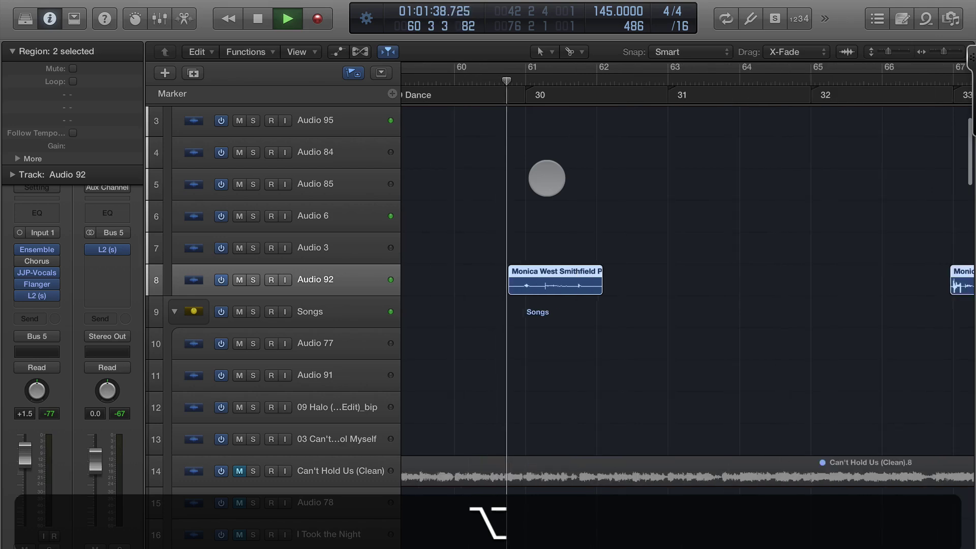
scroll(547, 178, "up", 2)
scroll(547, 178, "down", 3)
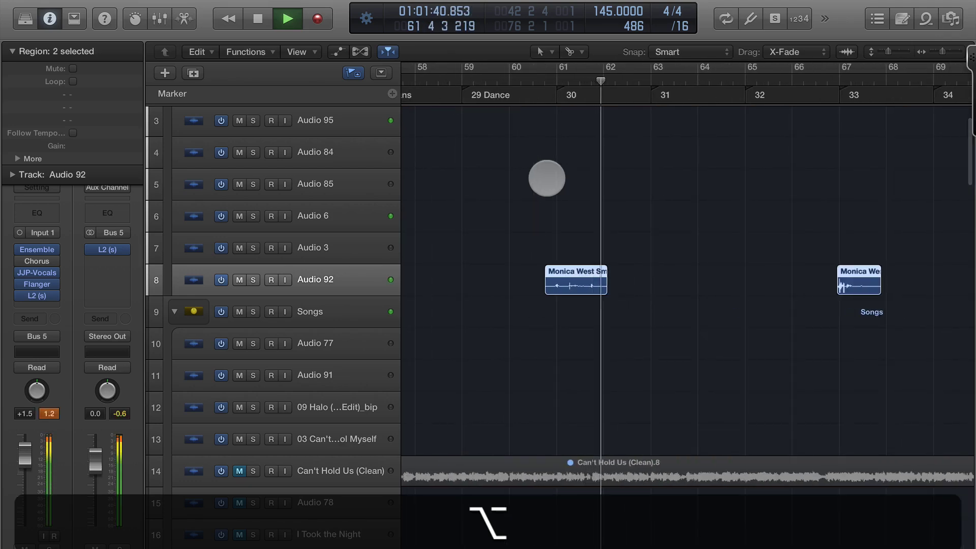
scroll(546, 178, "down", 1)
scroll(547, 178, "down", 5)
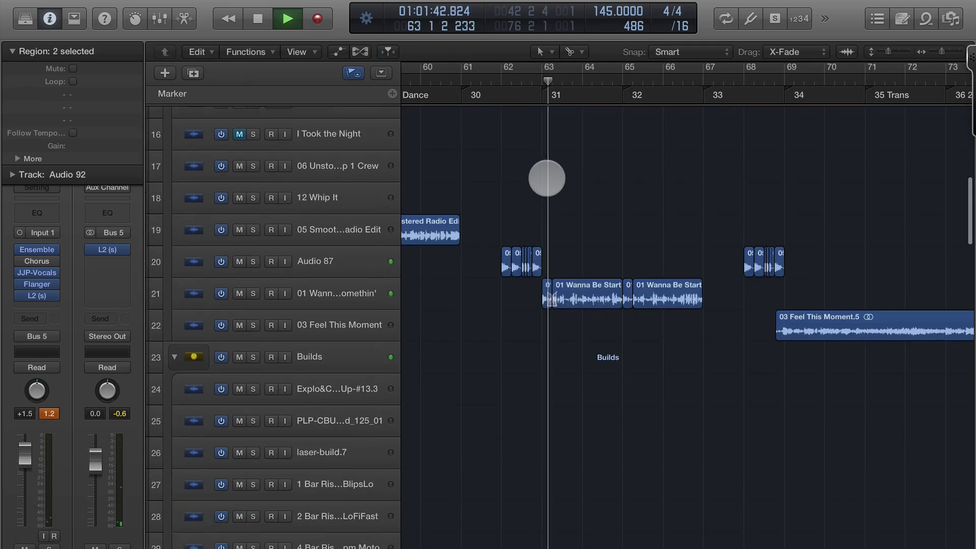
scroll(547, 178, "down", 1)
Step: Stop playback, solo Audio 92, and play it on its own
scroll(546, 178, "up", 1)
scroll(547, 178, "up", 2)
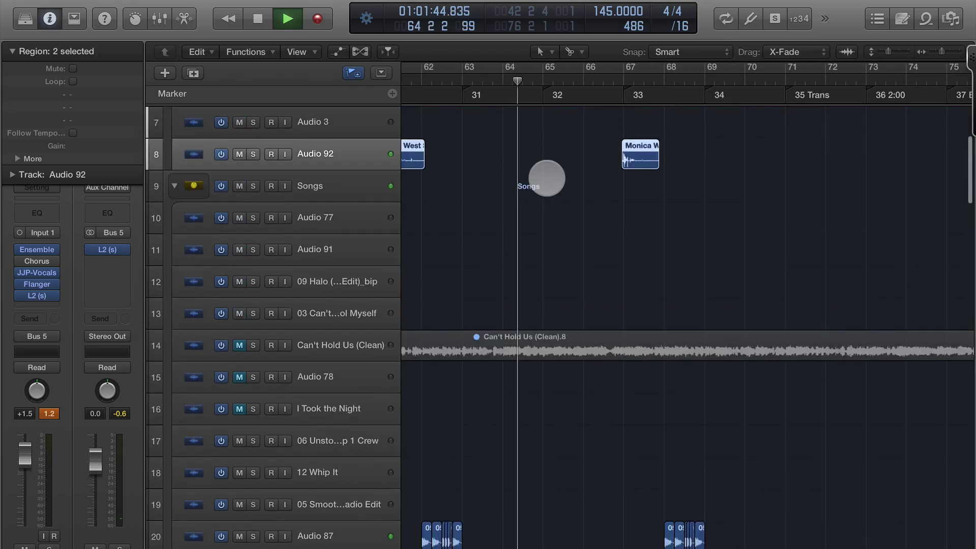
scroll(547, 178, "up", 1)
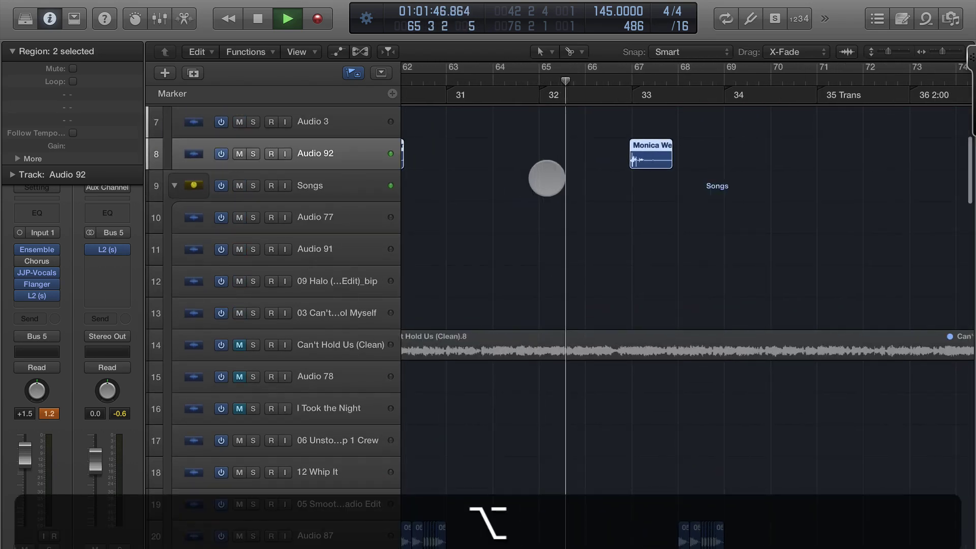
scroll(547, 178, "down", 1)
scroll(547, 177, "up", 2)
scroll(547, 178, "up", 1)
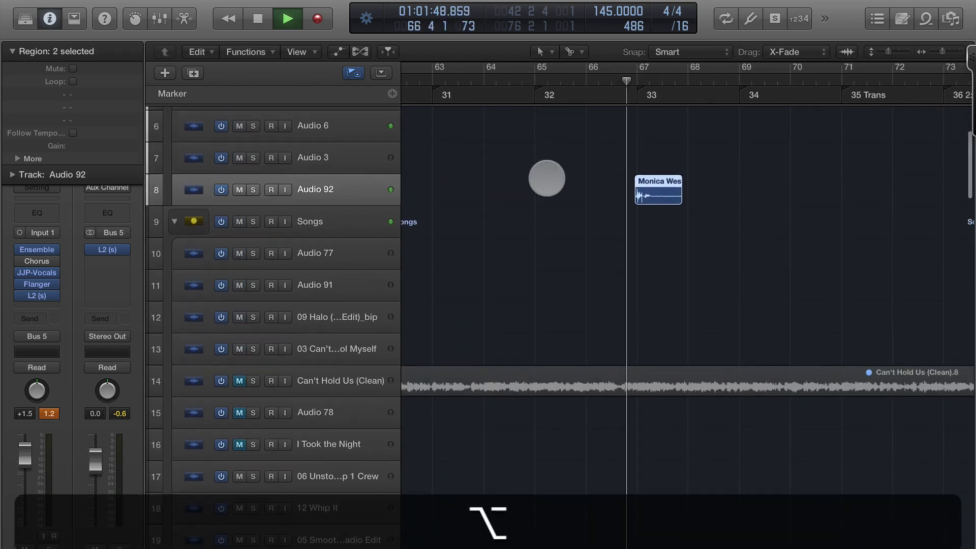
scroll(547, 178, "up", 1)
scroll(547, 178, "right", 3)
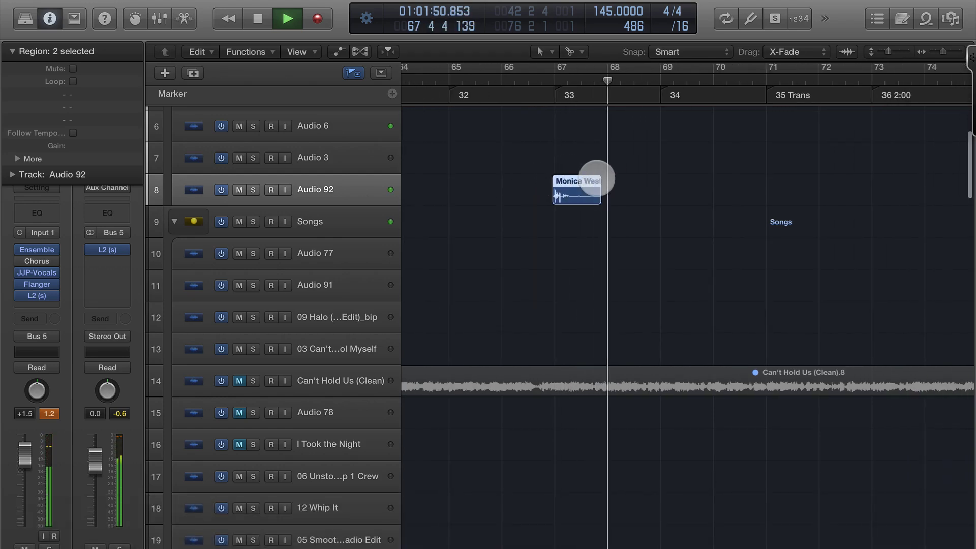
key("space")
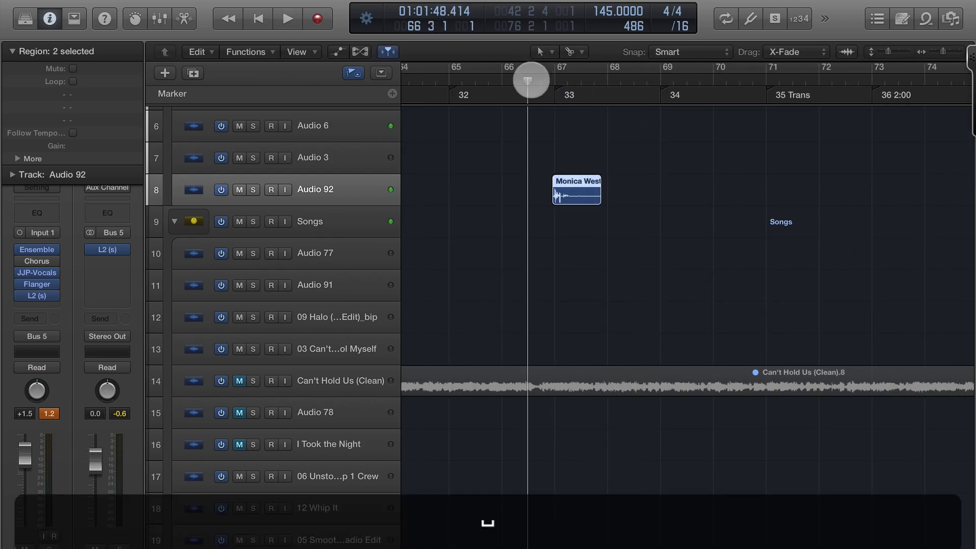
left_click(253, 190)
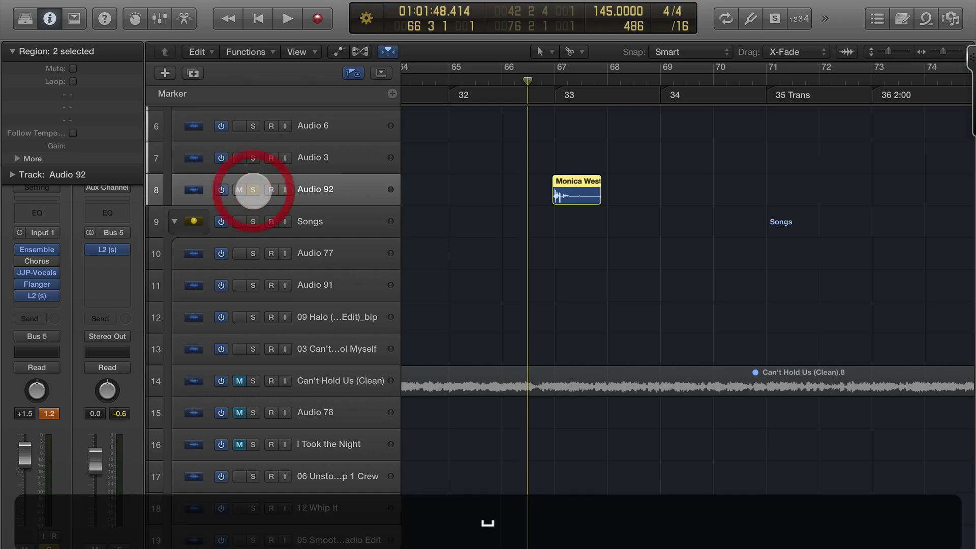
key("space")
key("space")
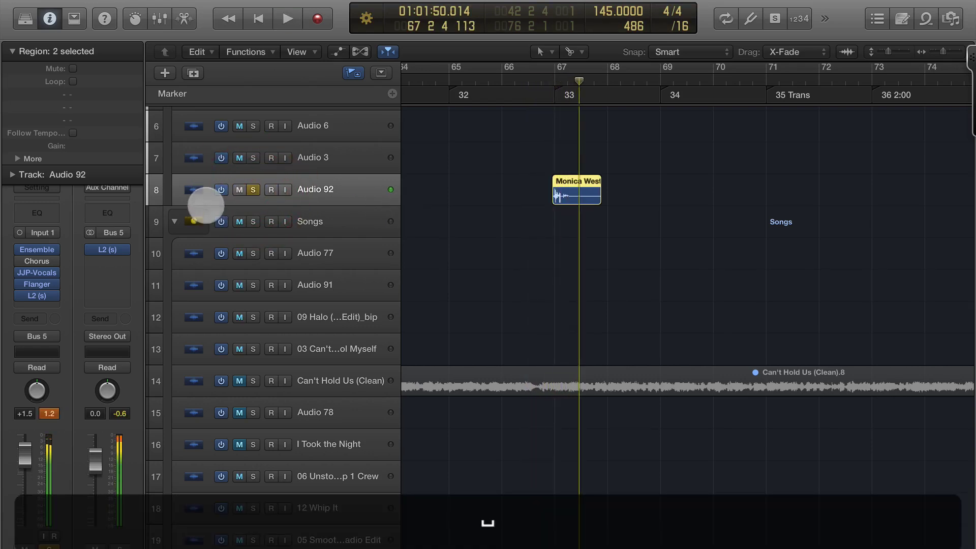
Step: Turn off Audio 92's solo so the rest of the mix returns
left_click(253, 189)
scroll(499, 237, "down", 2)
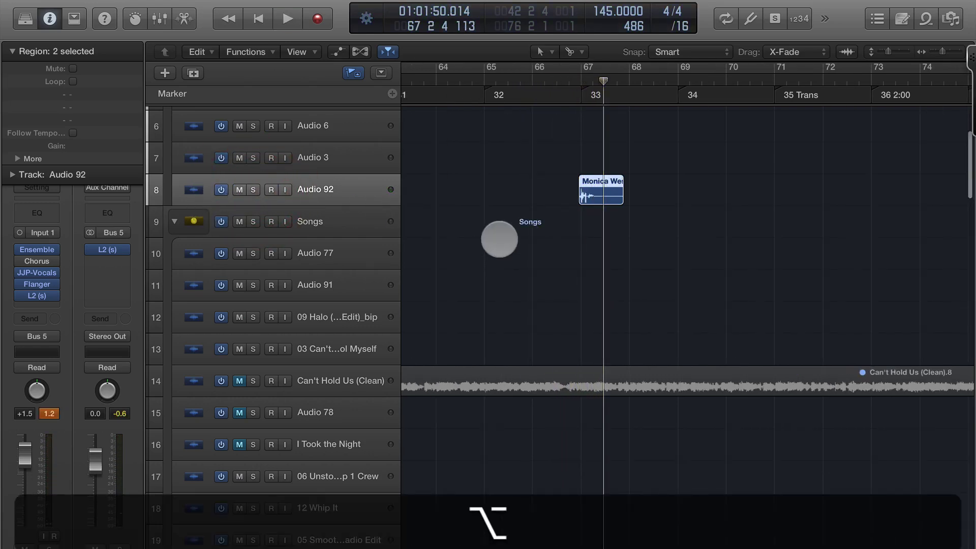
scroll(499, 237, "down", 5)
scroll(499, 238, "down", 2)
scroll(499, 238, "down", 2)
scroll(498, 238, "up", 4)
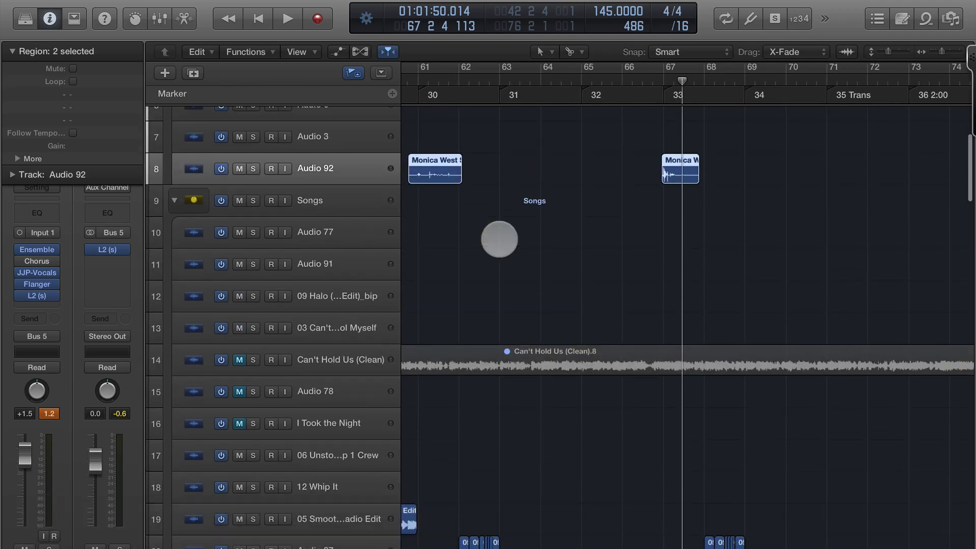
scroll(499, 238, "down", 3)
scroll(499, 238, "left", 5)
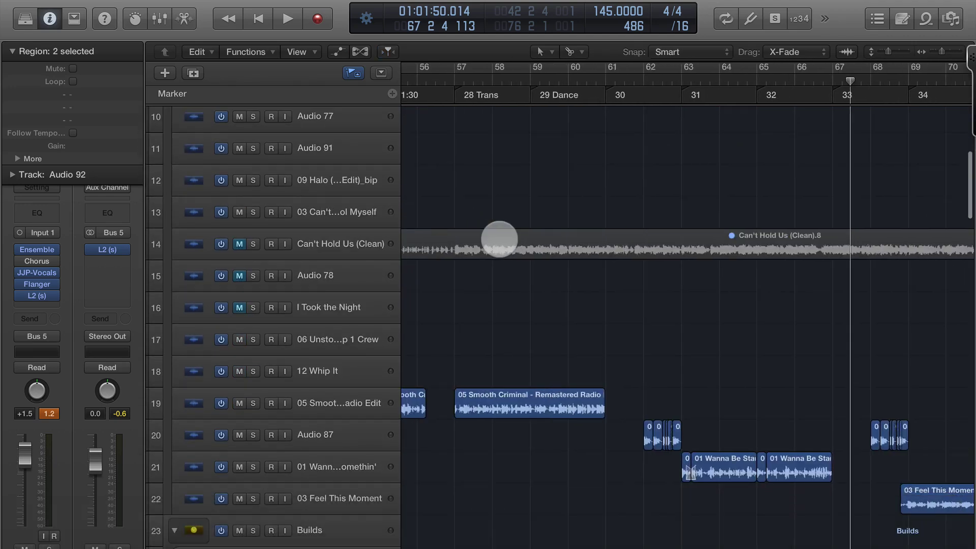
scroll(499, 238, "up", 1)
scroll(499, 239, "left", 2)
scroll(499, 239, "left", 3)
scroll(500, 239, "left", 2)
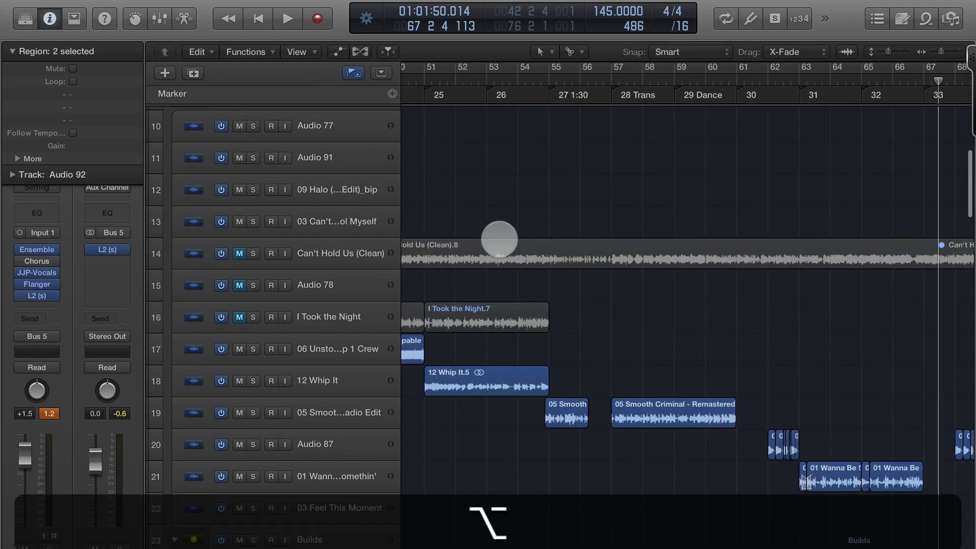
scroll(499, 239, "down", 1)
scroll(499, 239, "left", 1)
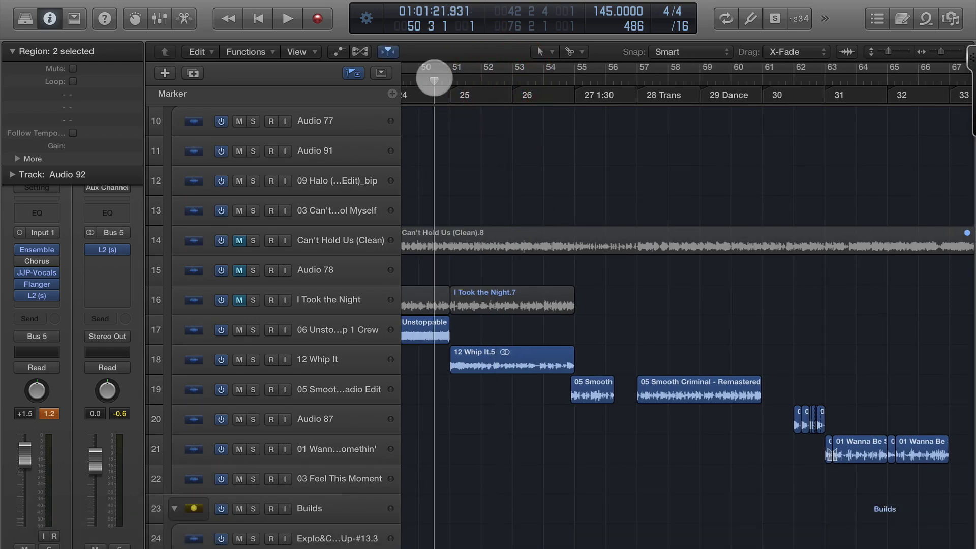
Step: Play the full arrangement from around bar 50 to hear Audio 92 in context
key("space")
scroll(512, 147, "up", 2, "alt")
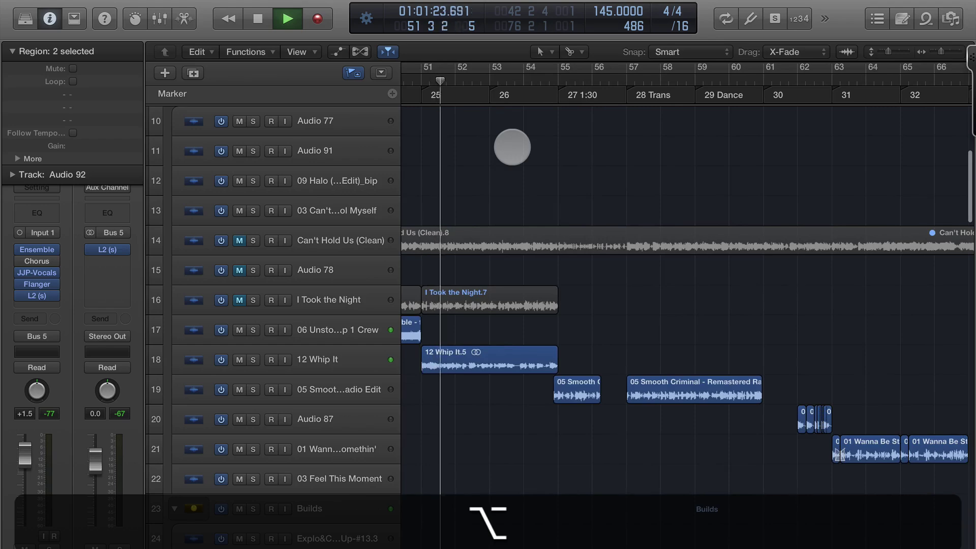
scroll(512, 147, "down", 1, "alt")
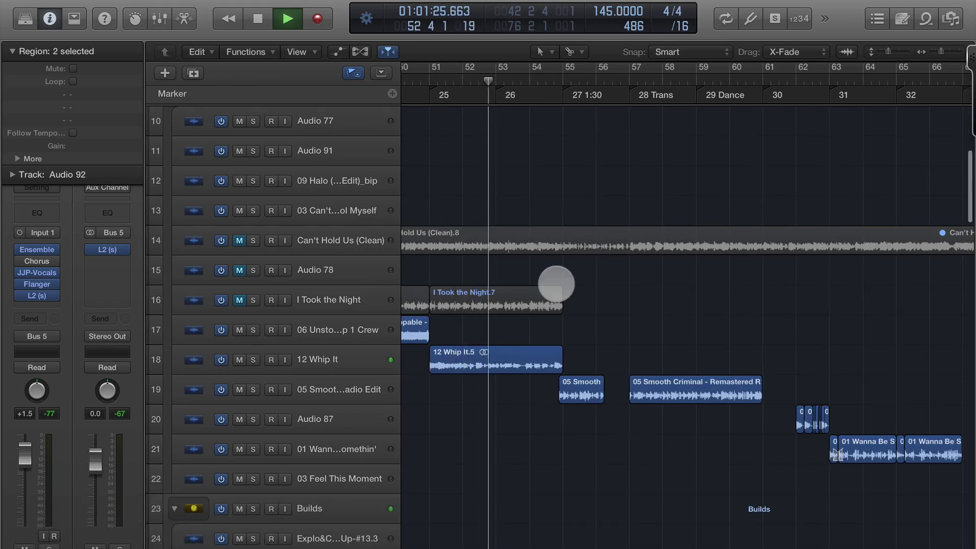
scroll(556, 284, "down", 15)
scroll(556, 284, "down", 5)
scroll(556, 284, "down", 2, "alt")
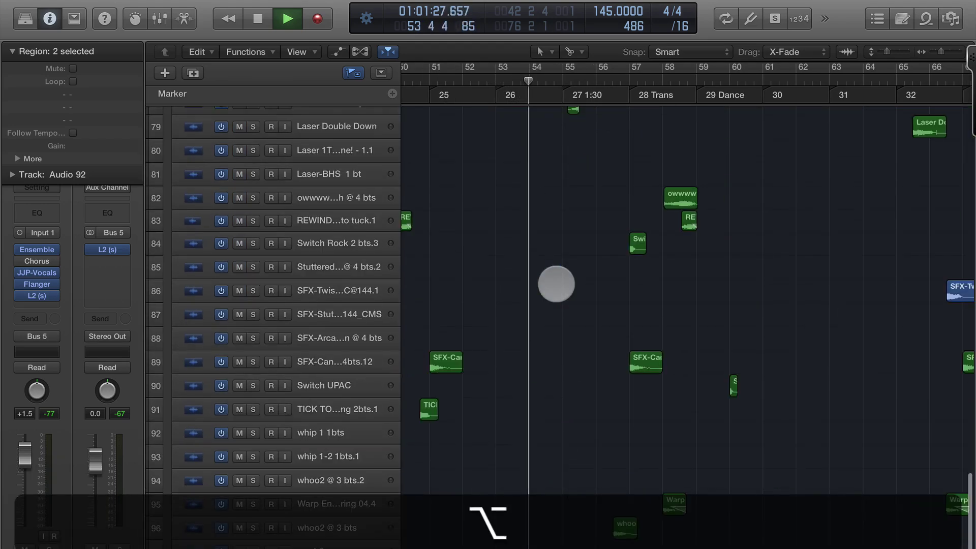
scroll(556, 284, "up", 3)
scroll(556, 284, "up", 3)
scroll(555, 284, "up", 1)
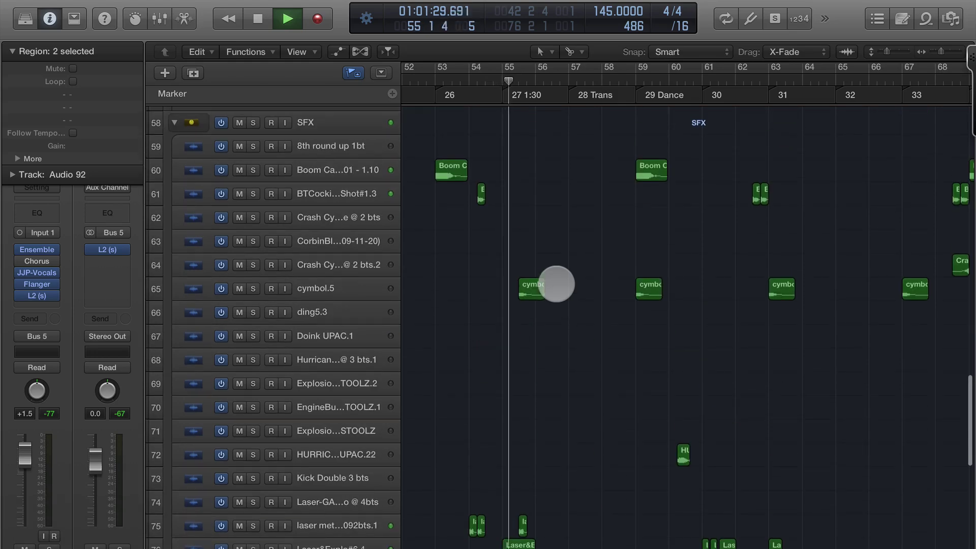
scroll(556, 284, "up", 3)
scroll(556, 284, "up", 1)
scroll(556, 284, "up", 1)
scroll(556, 283, "up", 2, "alt")
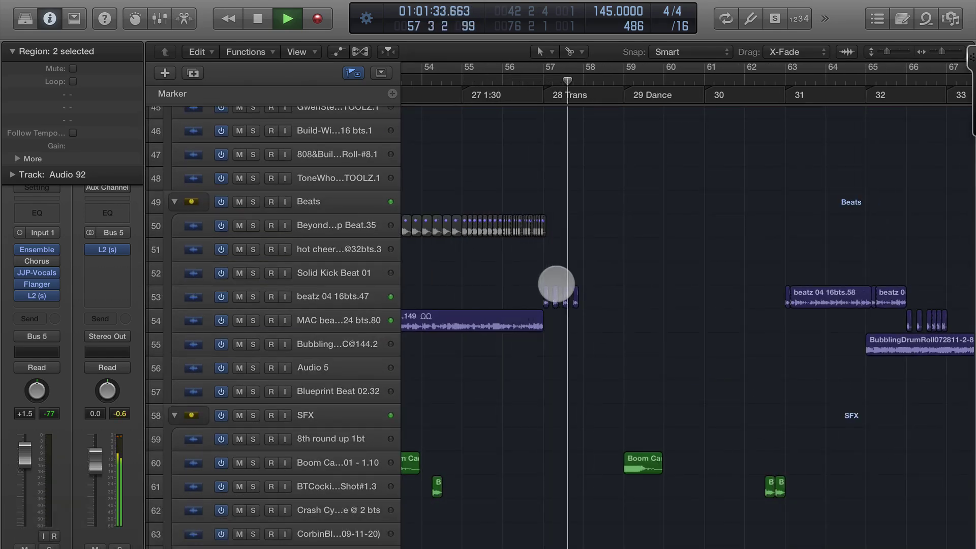
Step: Listen on through the Dance section and stop playback near bar 63, beside marker 31
scroll(556, 284, "down", 1, "alt")
scroll(556, 284, "up", 1, "alt")
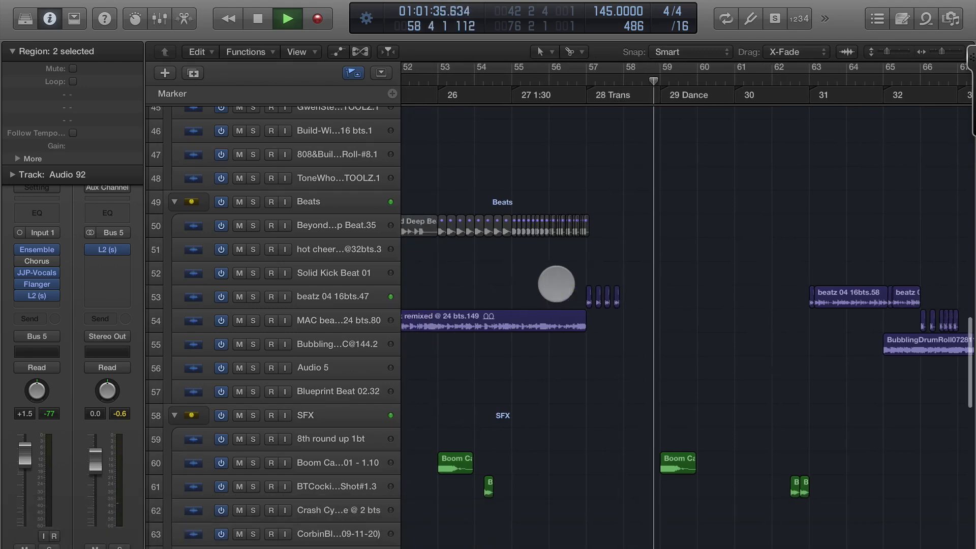
scroll(556, 284, "down", 2, "alt")
scroll(556, 284, "up", 5)
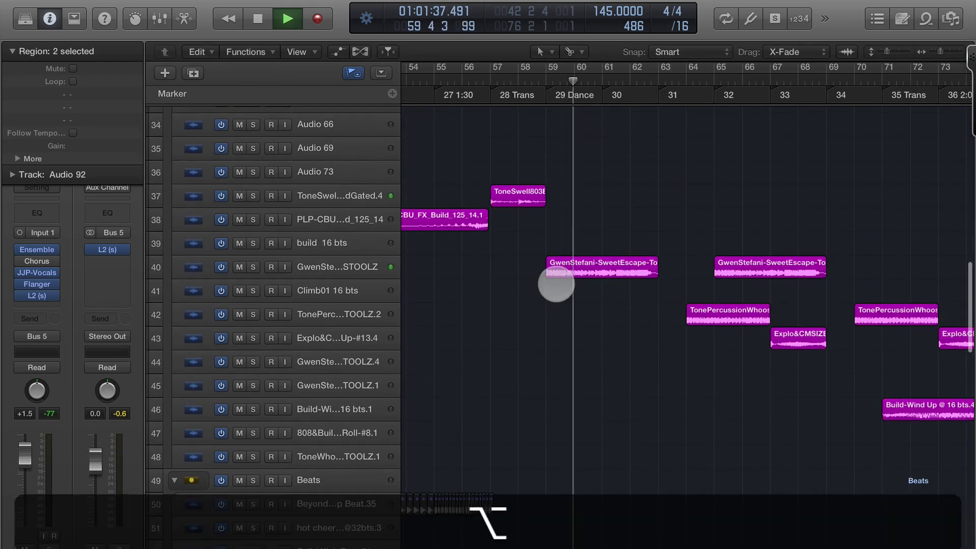
scroll(556, 283, "down", 1, "alt")
scroll(556, 283, "up", 5)
scroll(556, 284, "down", 1, "alt")
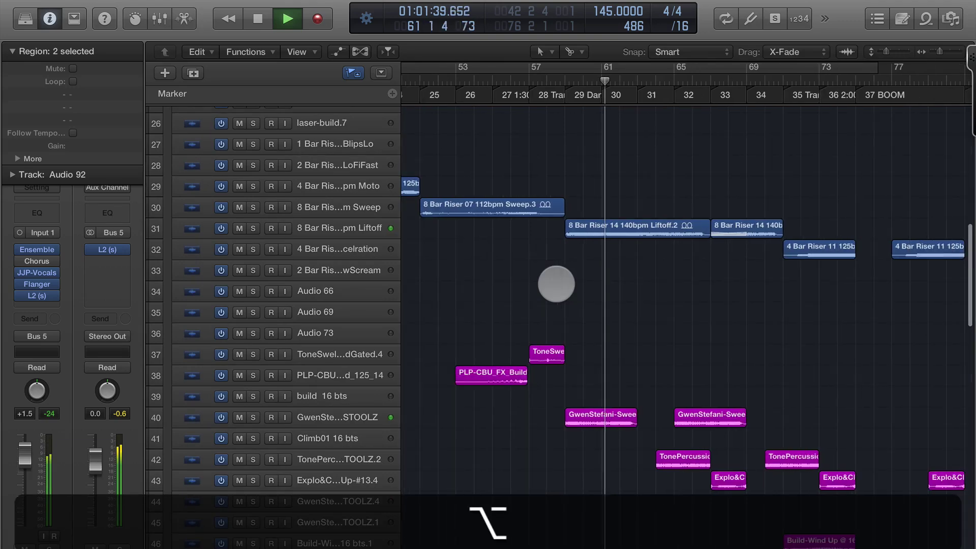
scroll(556, 284, "up", 3)
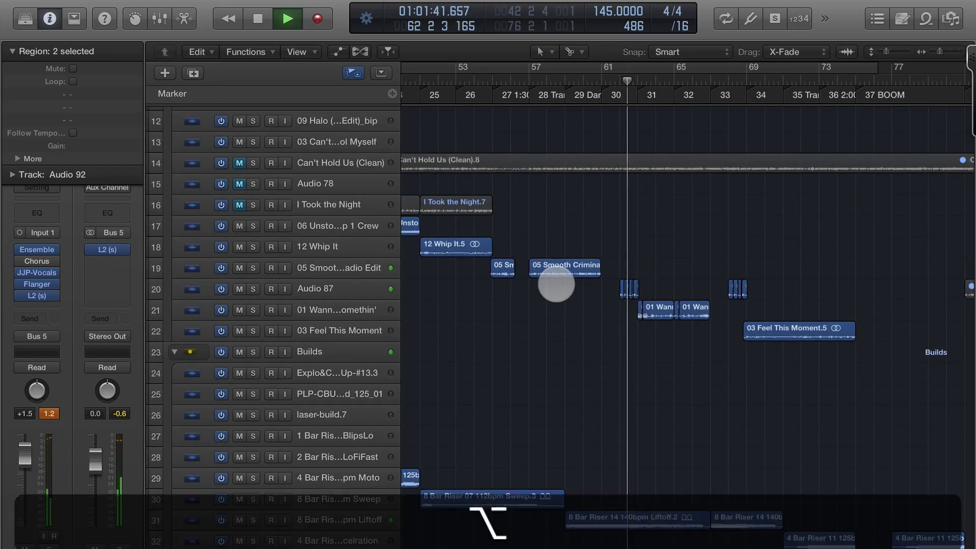
scroll(556, 283, "up", 1, "alt")
scroll(556, 284, "down", 1, "alt")
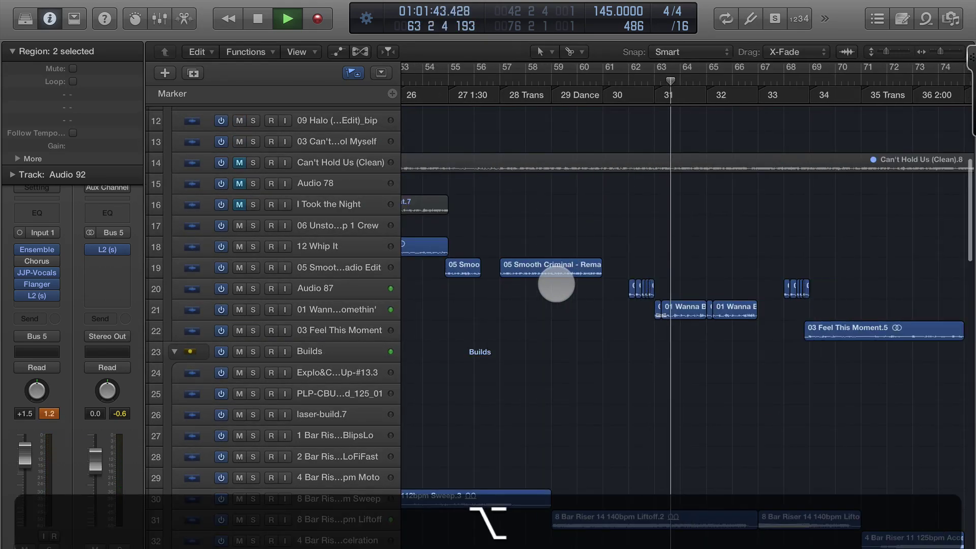
key("space")
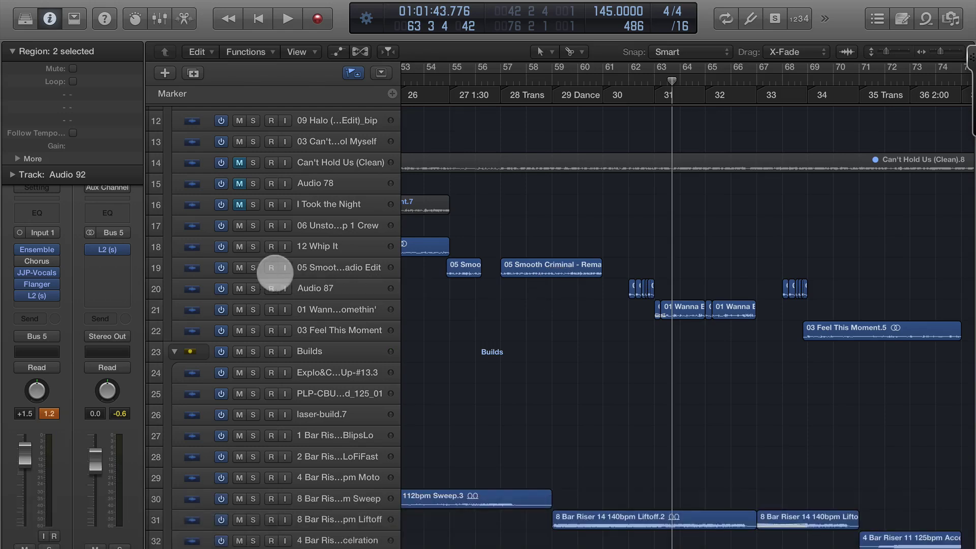